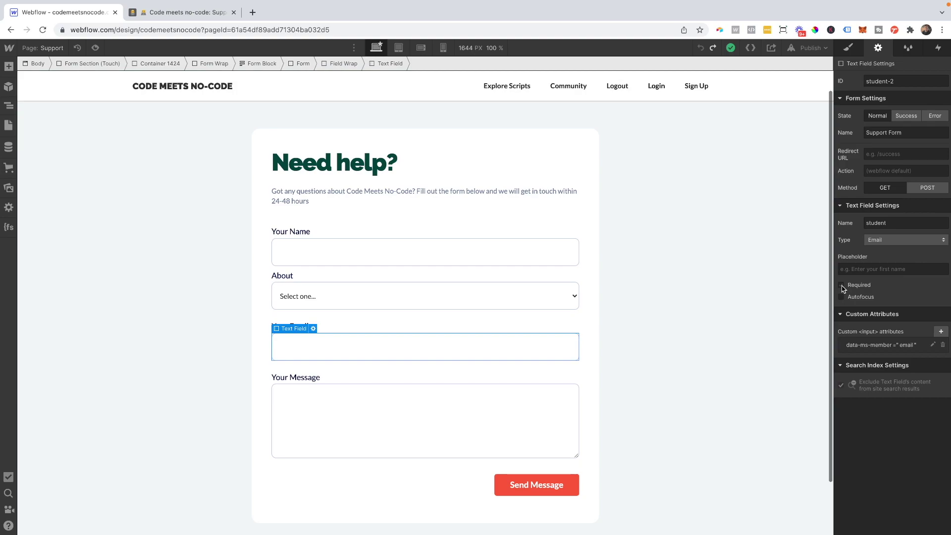
Step: Make the Your Email and Your Name text fields of the support form required
left_click(842, 285)
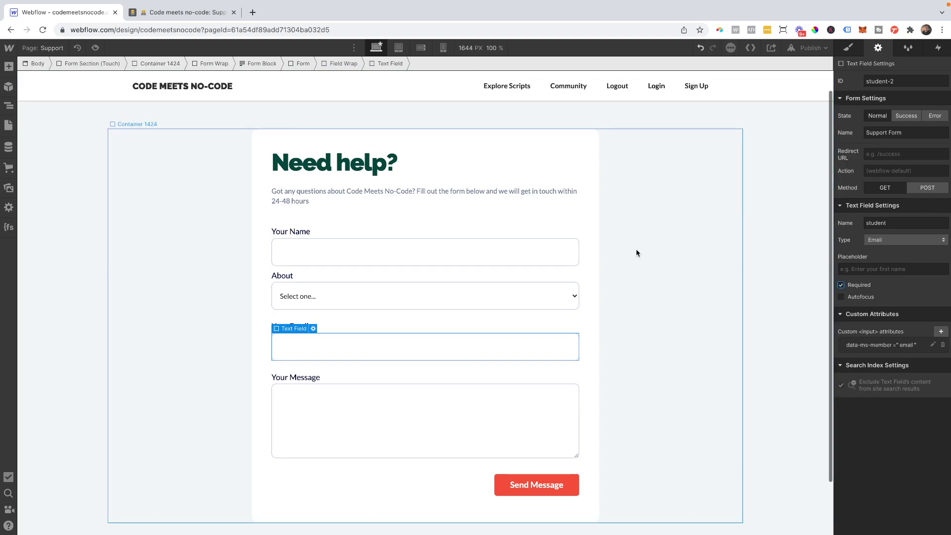
left_click(177, 144)
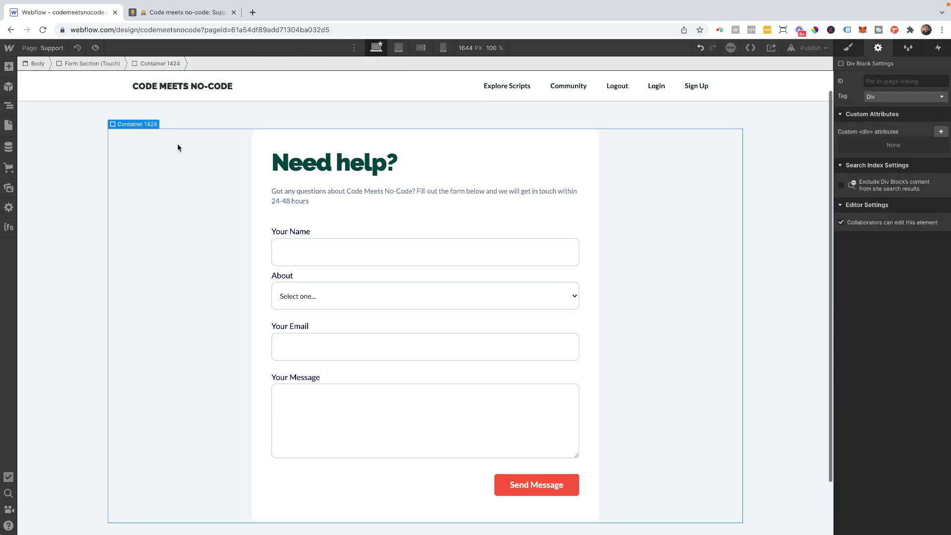
left_click(309, 340)
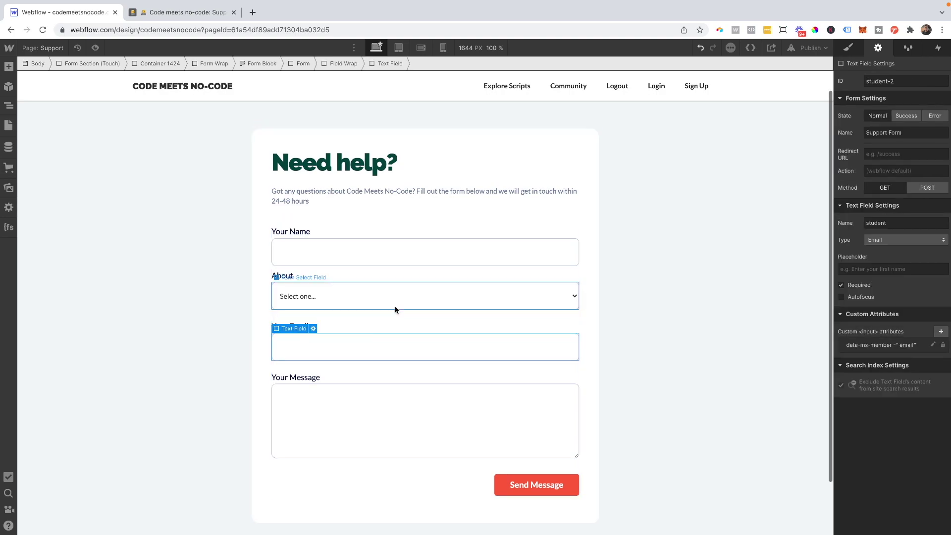
left_click(354, 255)
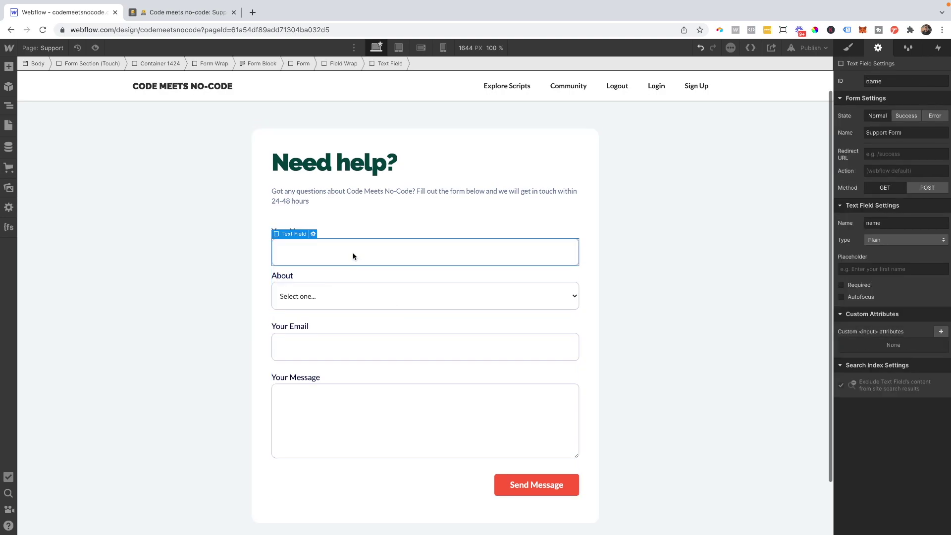
left_click(842, 285)
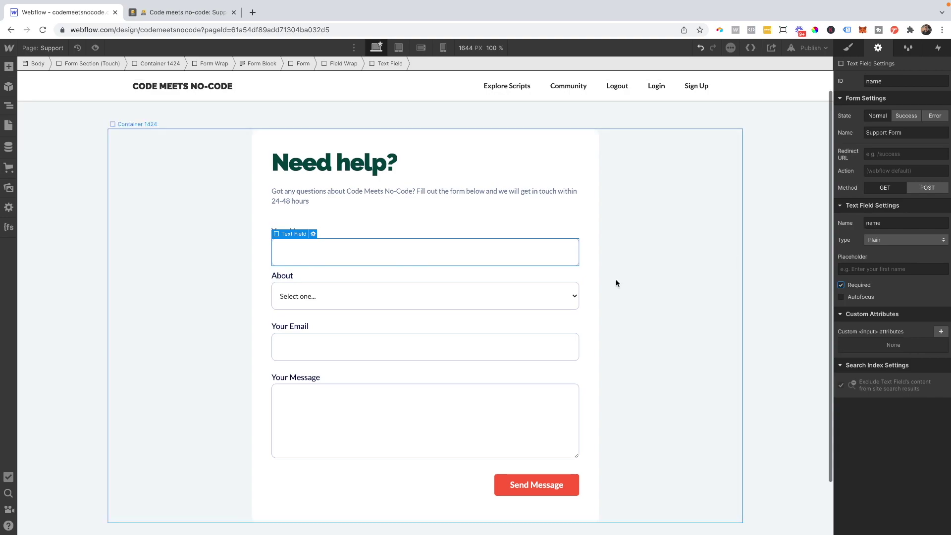
Step: Change the Your Email text field's name setting to "email"
left_click(406, 338)
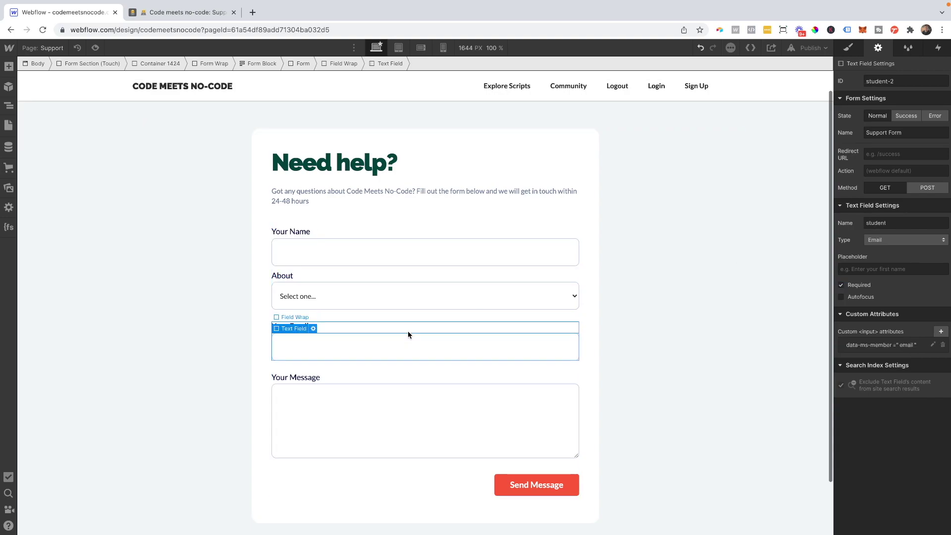
double_click(878, 223)
type("email")
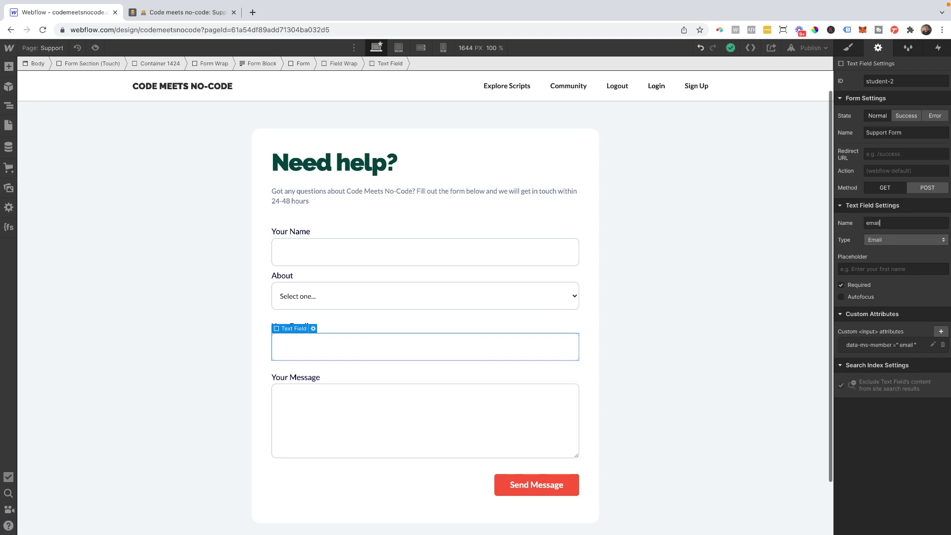
Step: Check the field settings of the About dropdown and the Your Message text area, including their names
left_click(570, 294)
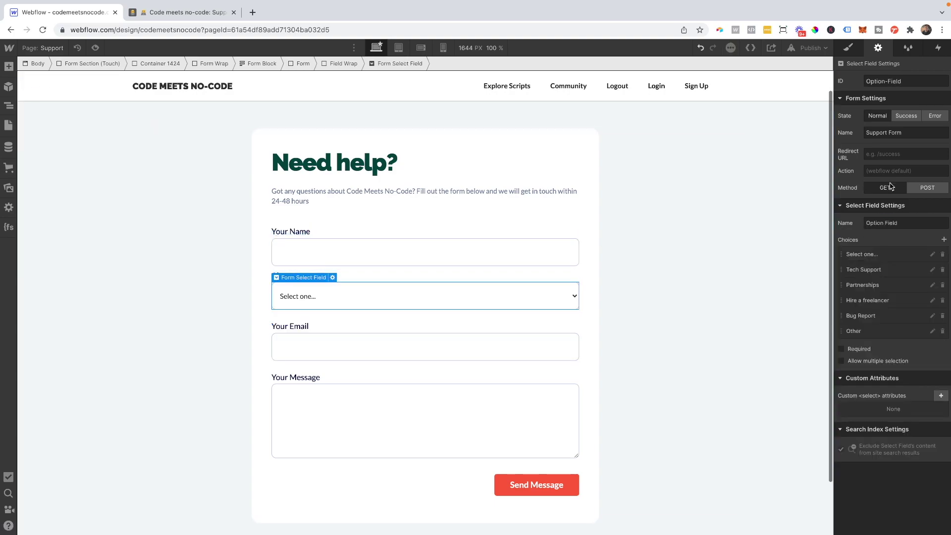
triple_click(883, 224)
left_click(505, 402)
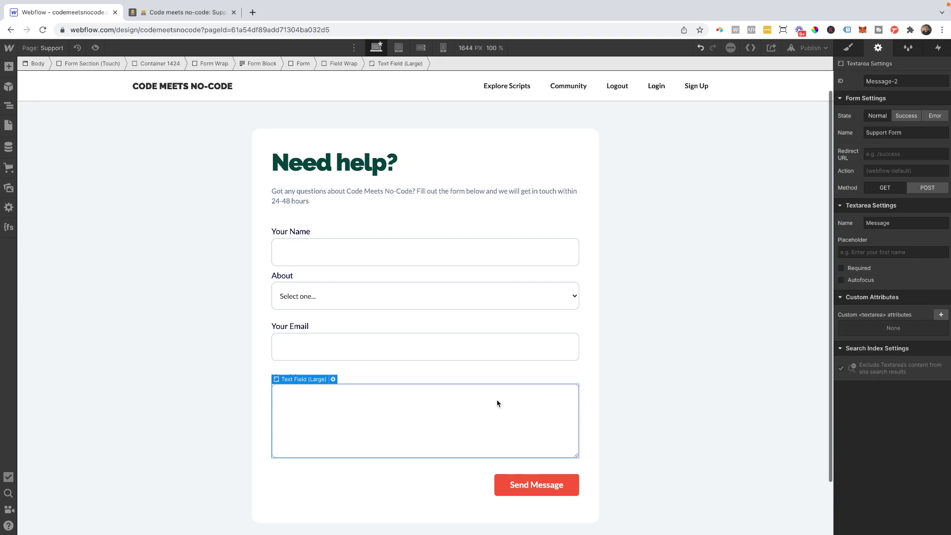
left_click(475, 365)
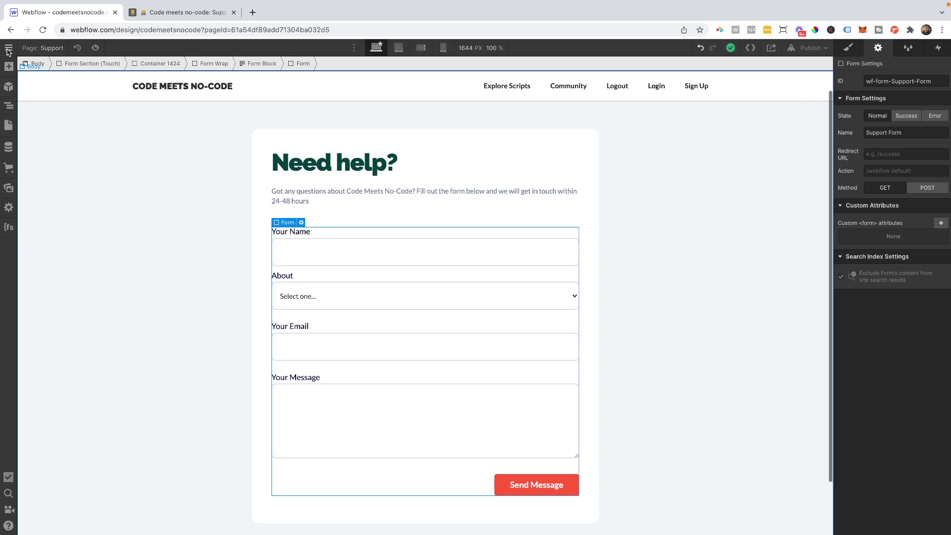
Step: Open the project settings and go to the Webhooks section of the site's integrations
left_click(8, 52)
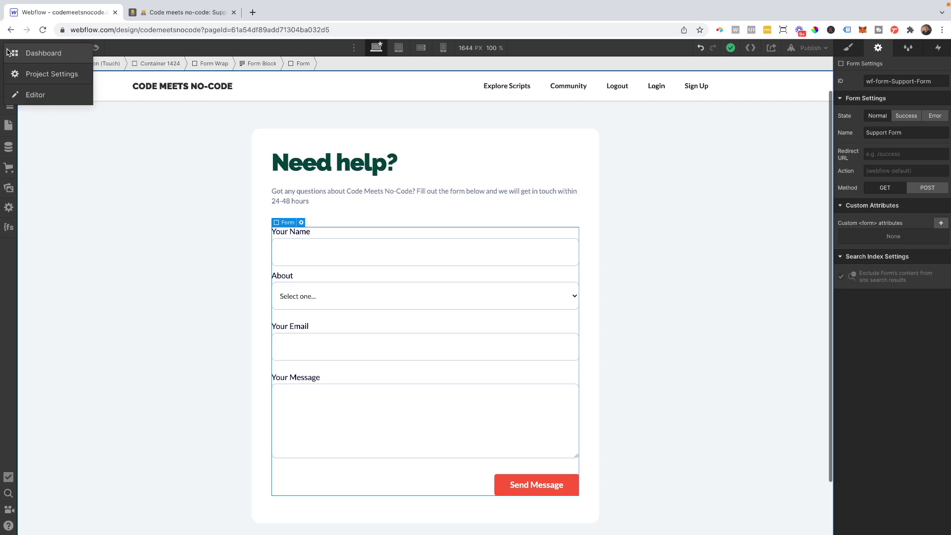
left_click(42, 78)
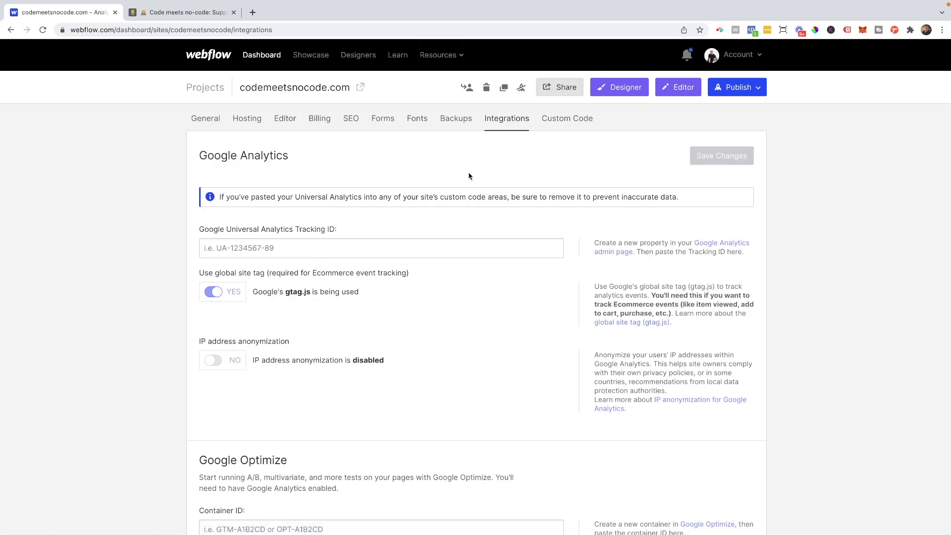
scroll(447, 288, "down", 20)
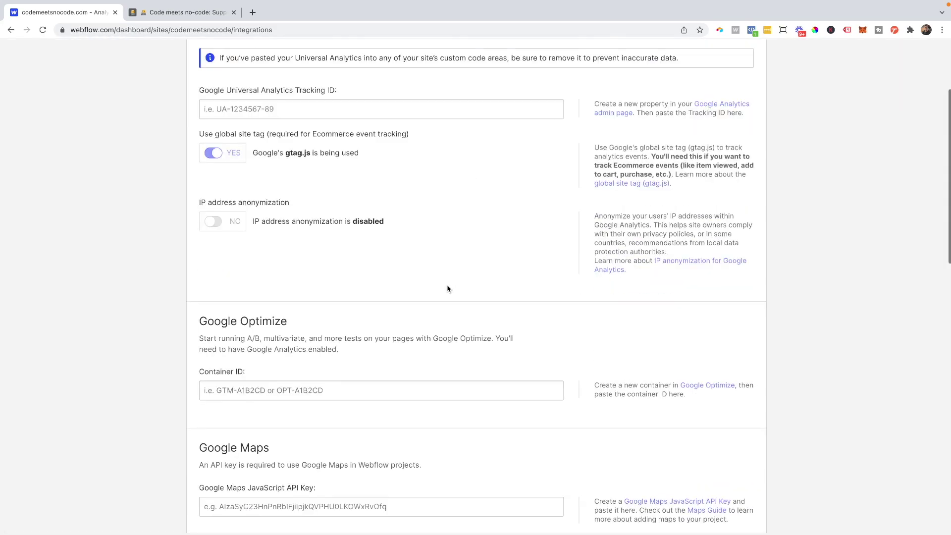
scroll(447, 289, "up", 2)
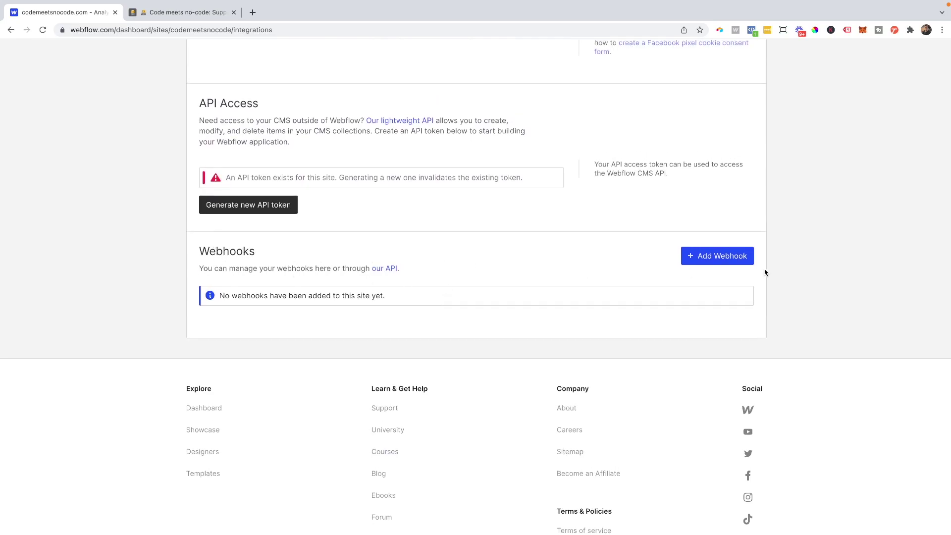
Step: Start a new webhook with Form submission as its trigger type, ready for the webhook URL
left_click(691, 257)
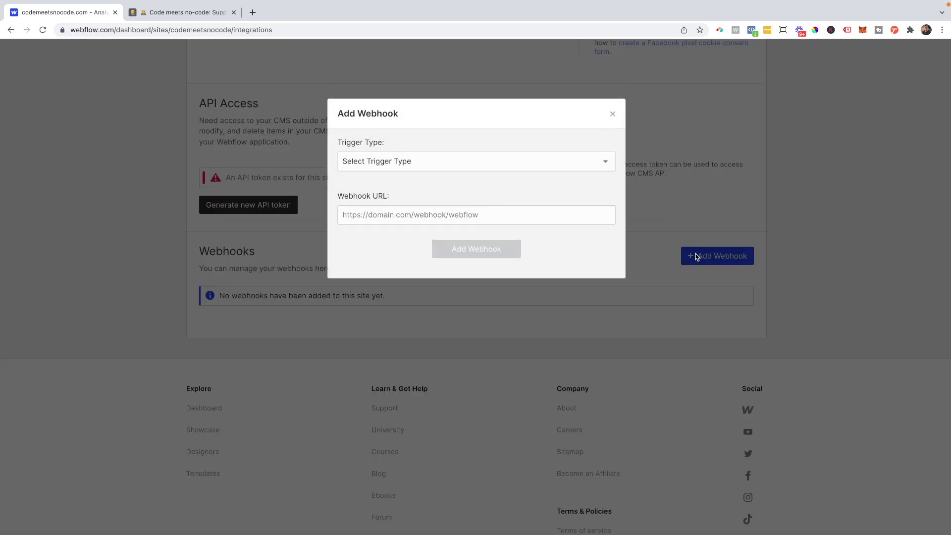
left_click(367, 166)
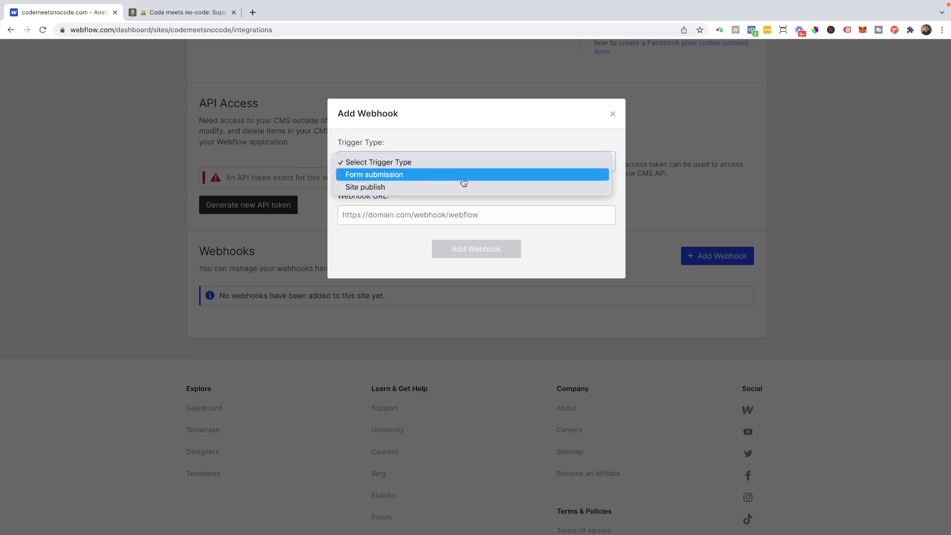
left_click(391, 176)
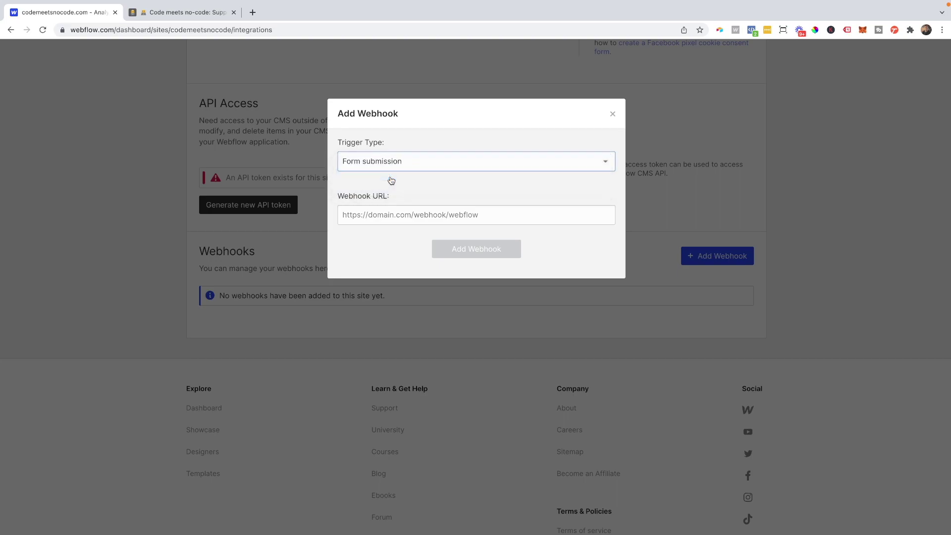
left_click(374, 207)
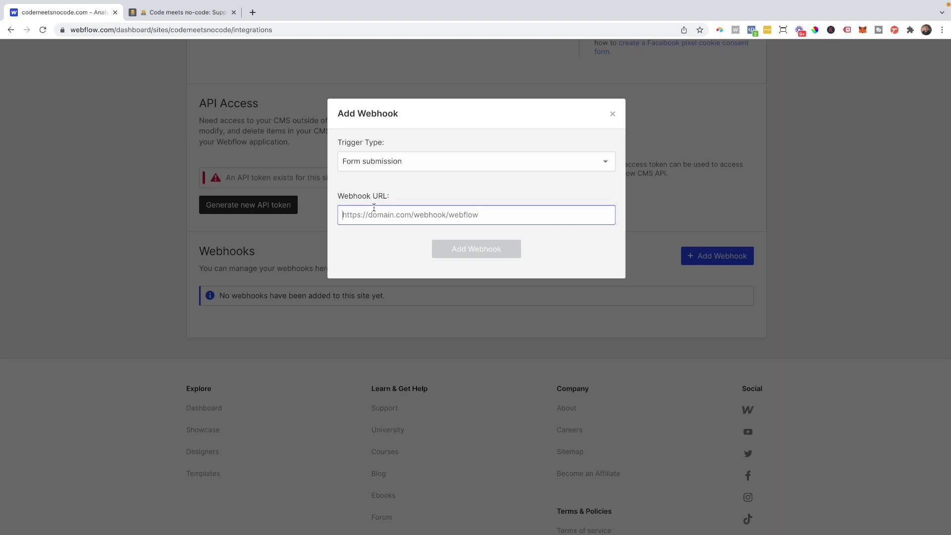
Step: Switch to the Airtable Support table, move the Status field directly after Name, and rename the Notes field to Messages
key("ctrl+Tab")
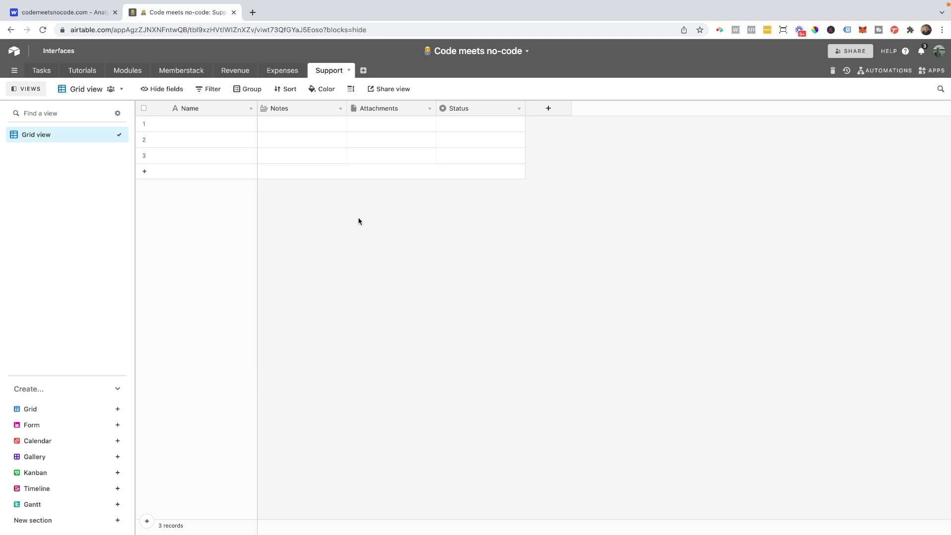
left_click_drag(476, 111, 264, 109)
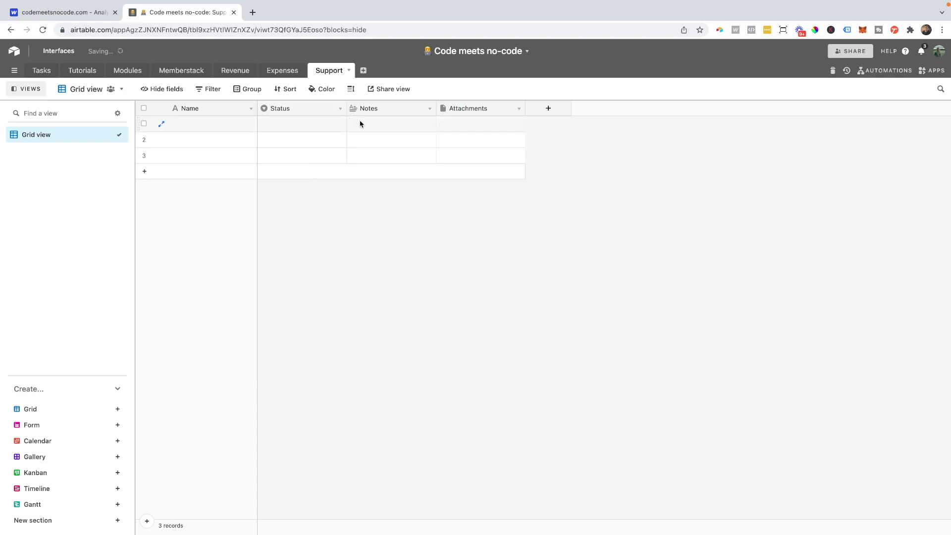
left_click(430, 111)
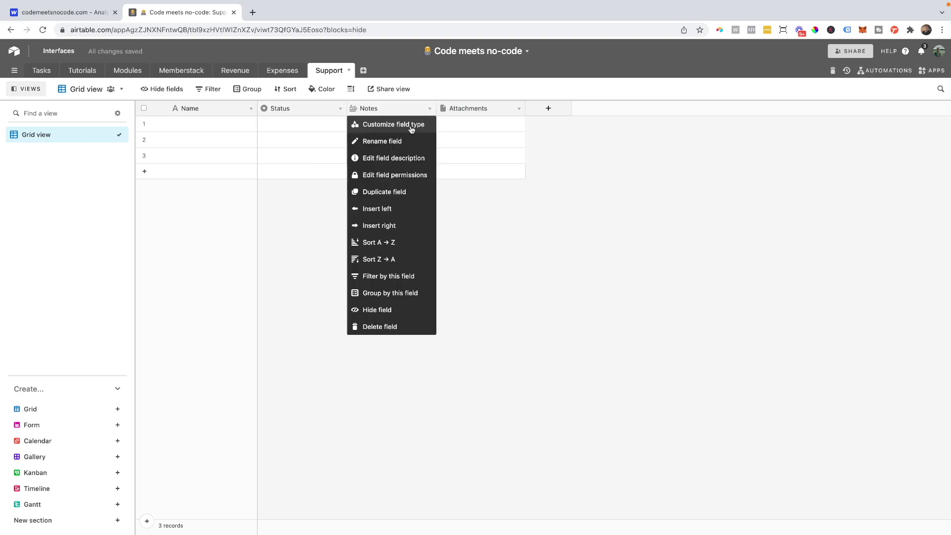
left_click(409, 126)
left_click(404, 134)
double_click(403, 132)
type("Messages")
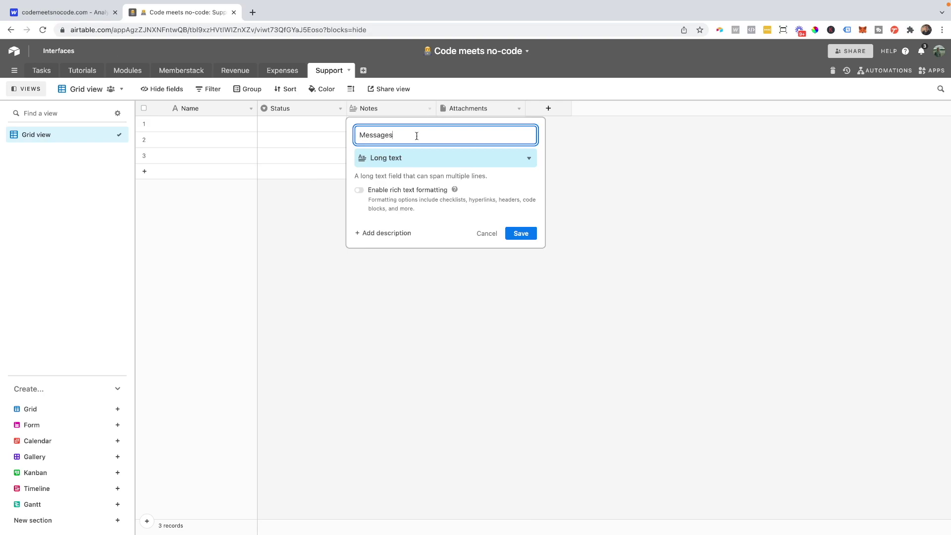
left_click(522, 233)
Step: Add a field named Email of type Email to the Support table and delete the Attachments field
left_click(541, 110)
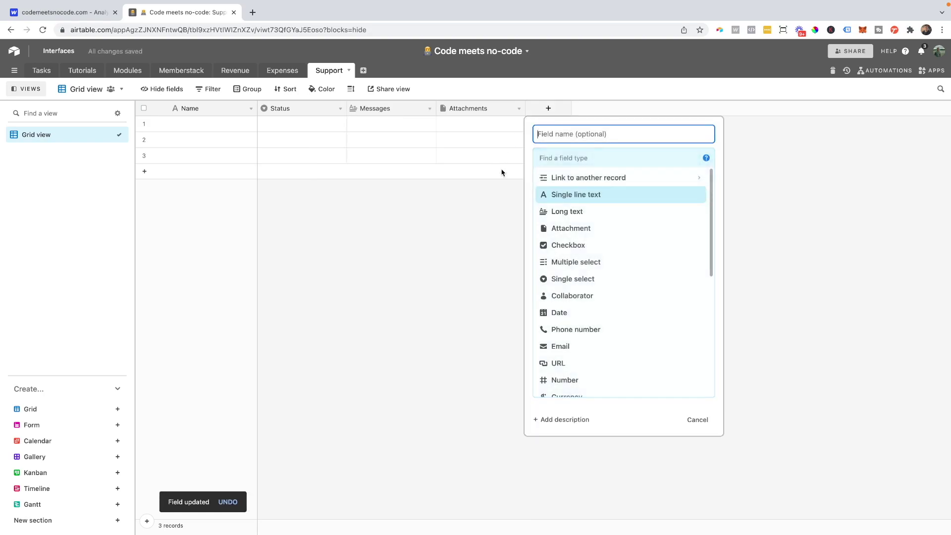
left_click(565, 346)
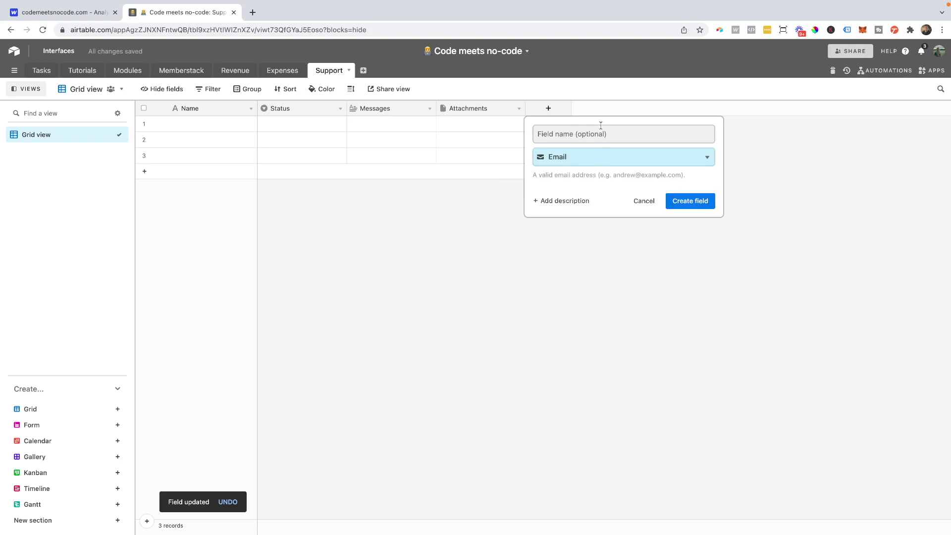
left_click(590, 135)
type("Email")
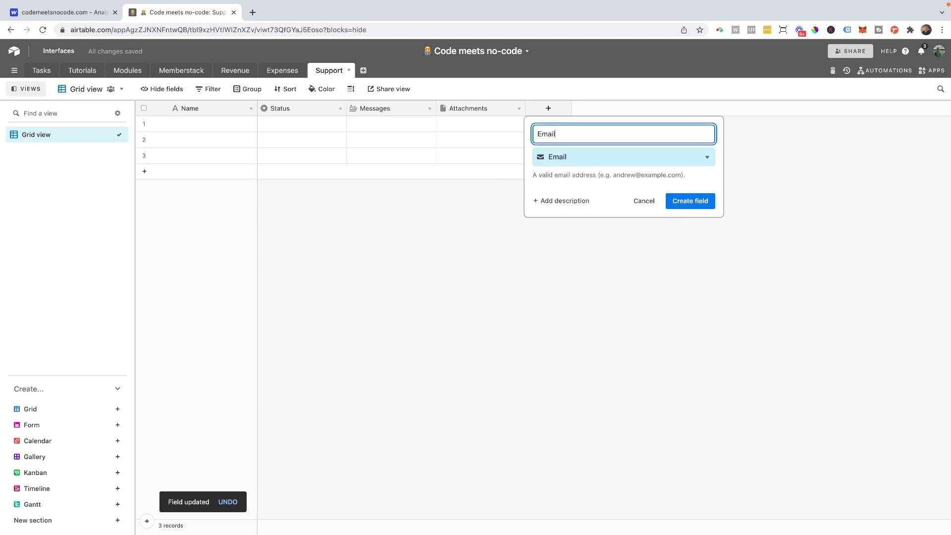
left_click(695, 211)
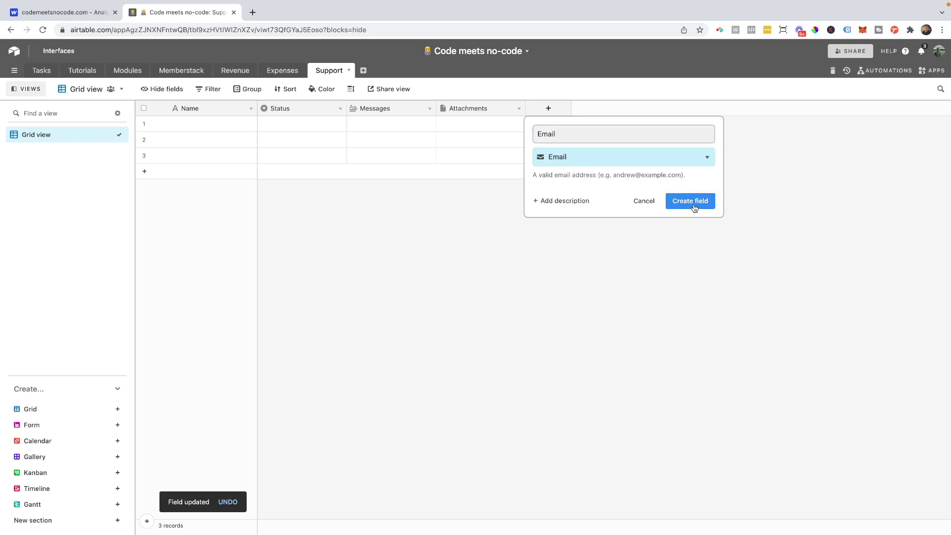
left_click(518, 108)
left_click(478, 327)
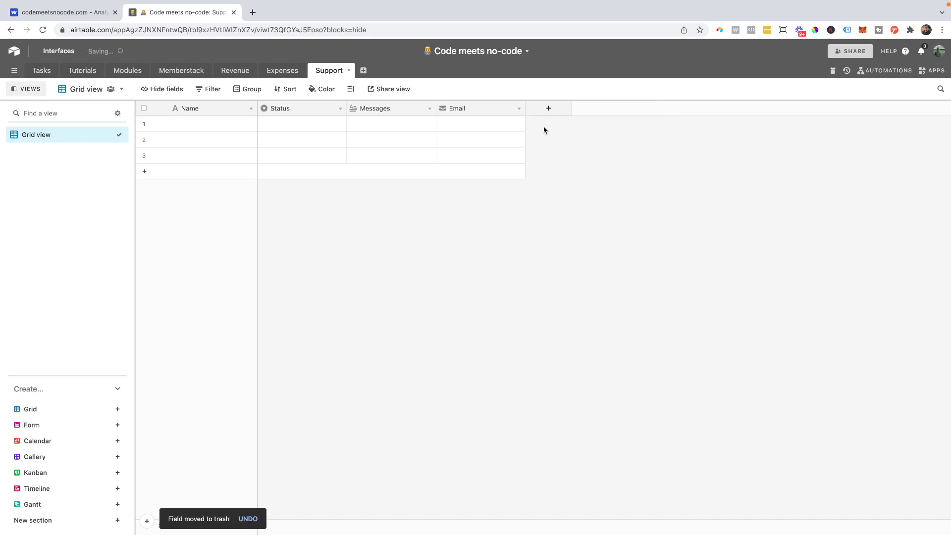
Step: Add a single line text field named Enquiry Name and place it directly after the Status field
left_click(548, 108)
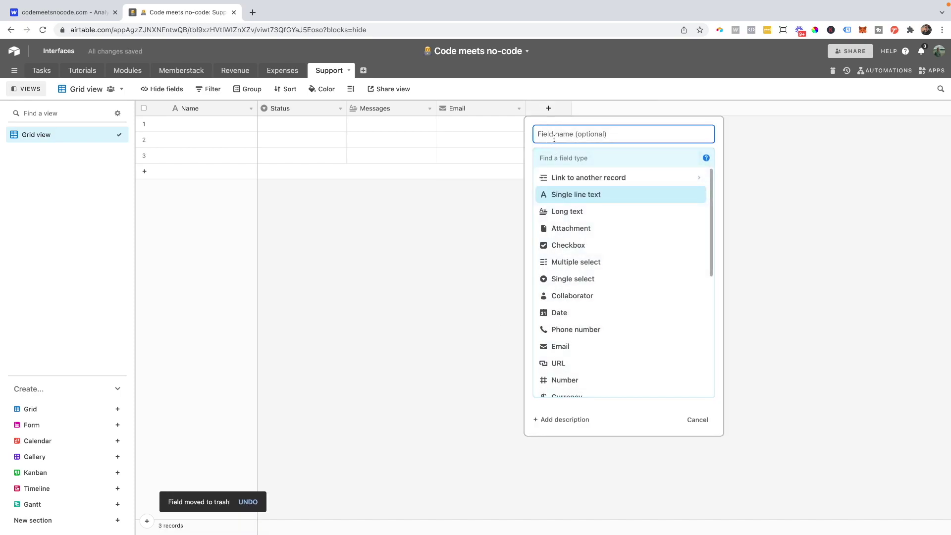
type("E")
key("BackSpace")
type("Name")
left_click(575, 194)
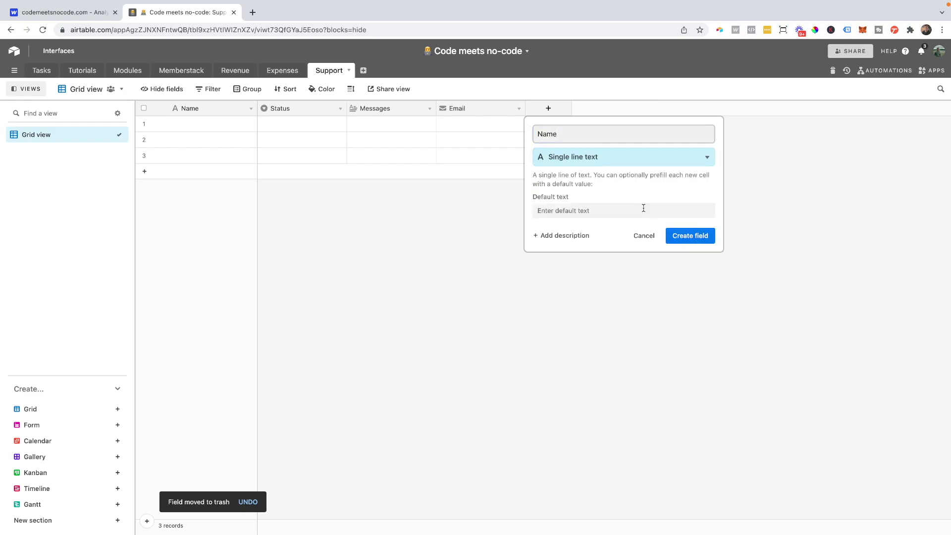
left_click(690, 236)
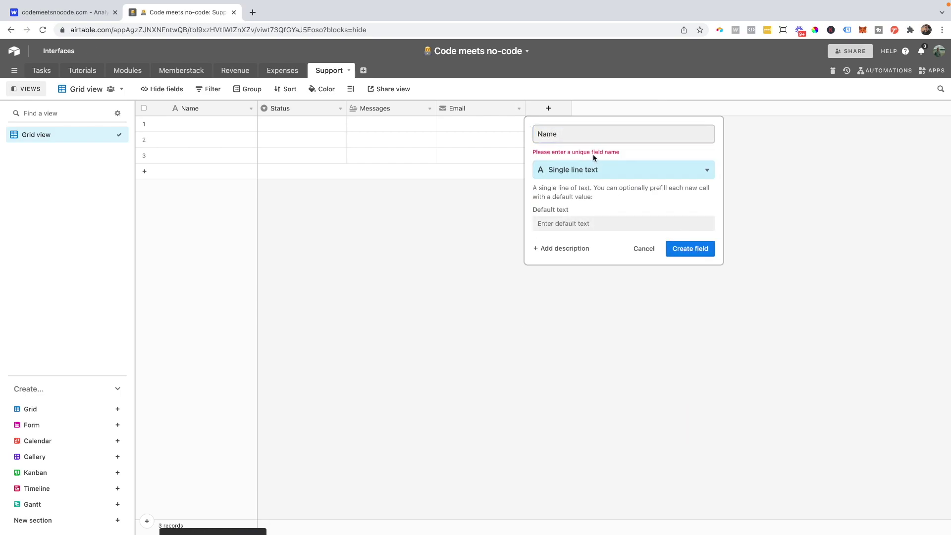
double_click(540, 133)
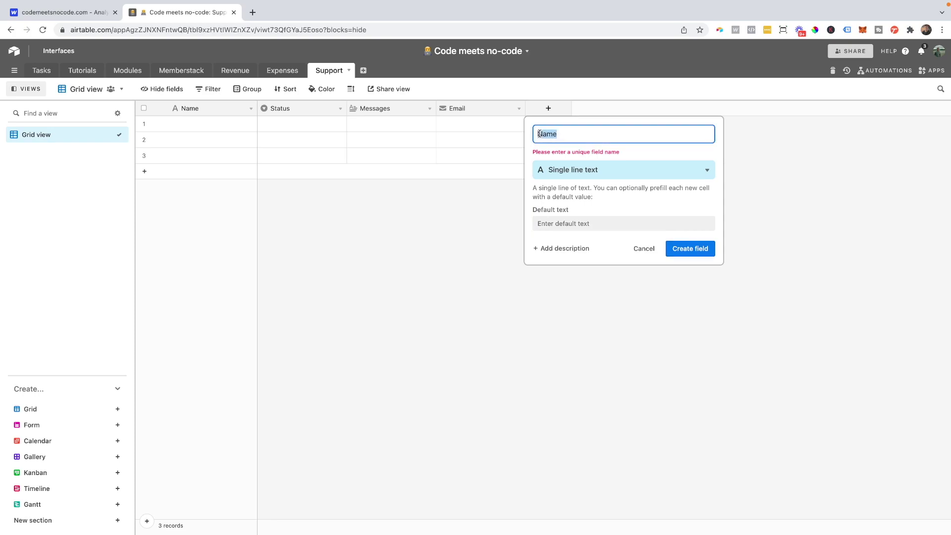
type("Enquir")
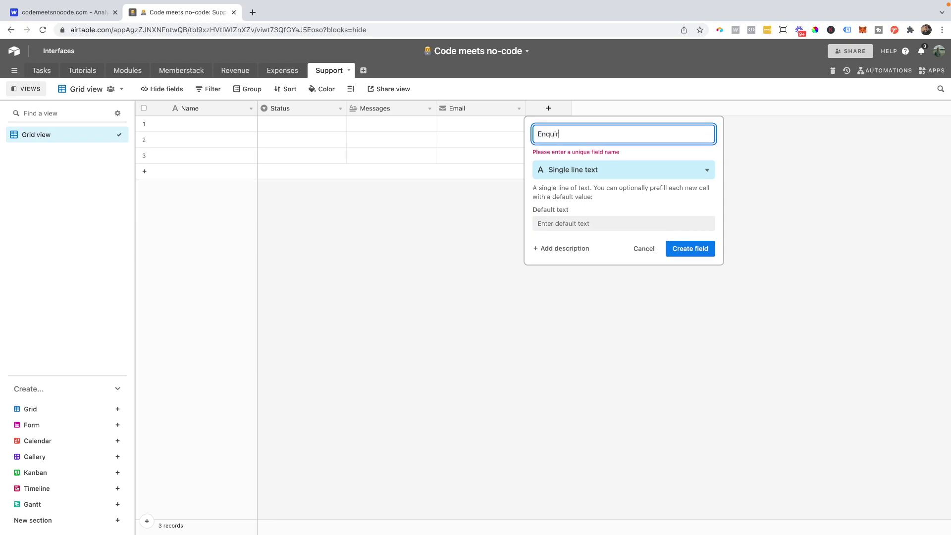
type("y Name")
left_click(690, 248)
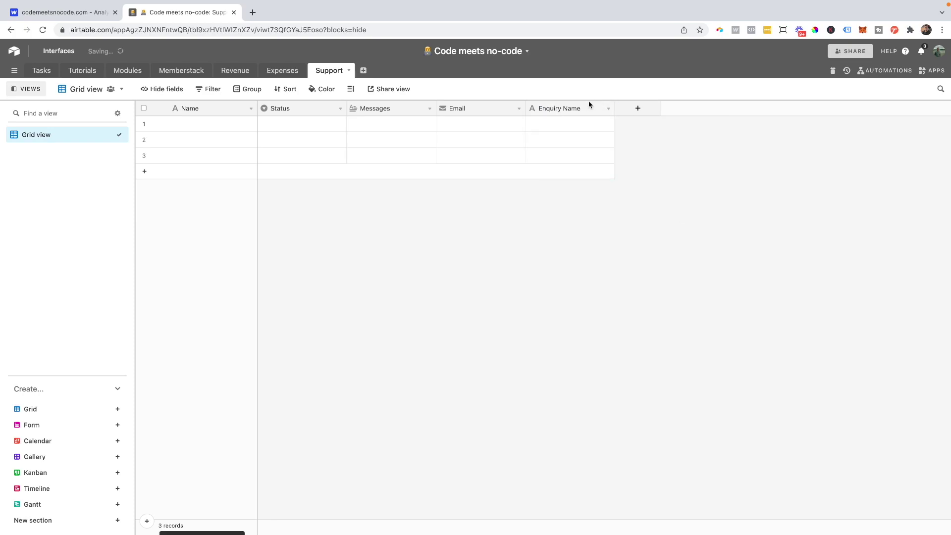
left_click_drag(563, 107, 341, 107)
Step: Add a single select field named Enquiry Type to the Support table without defining any options
left_click(627, 110)
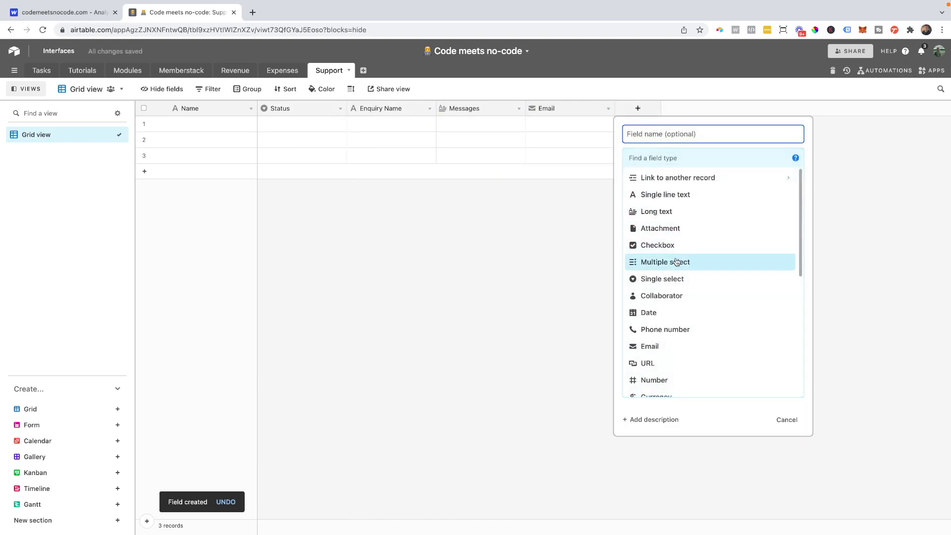
left_click(669, 282)
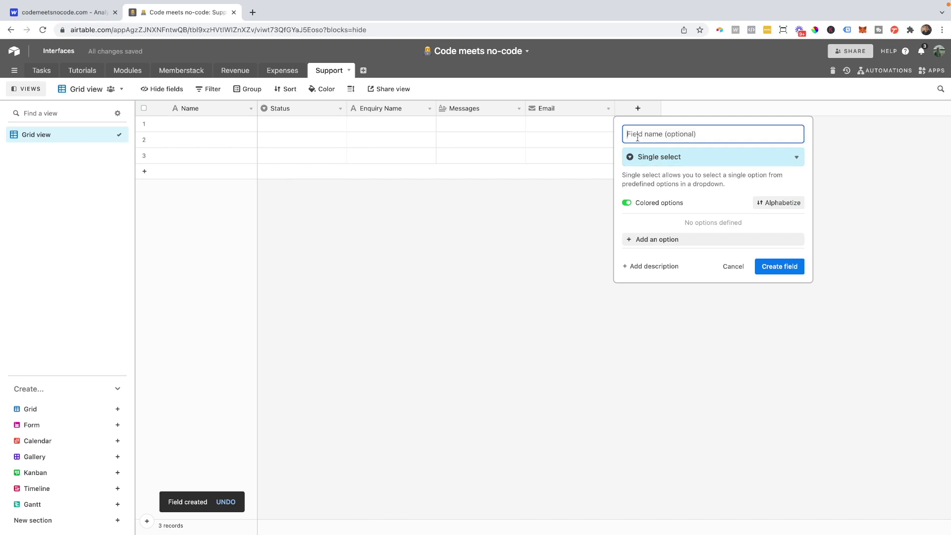
type("Enquiry Type")
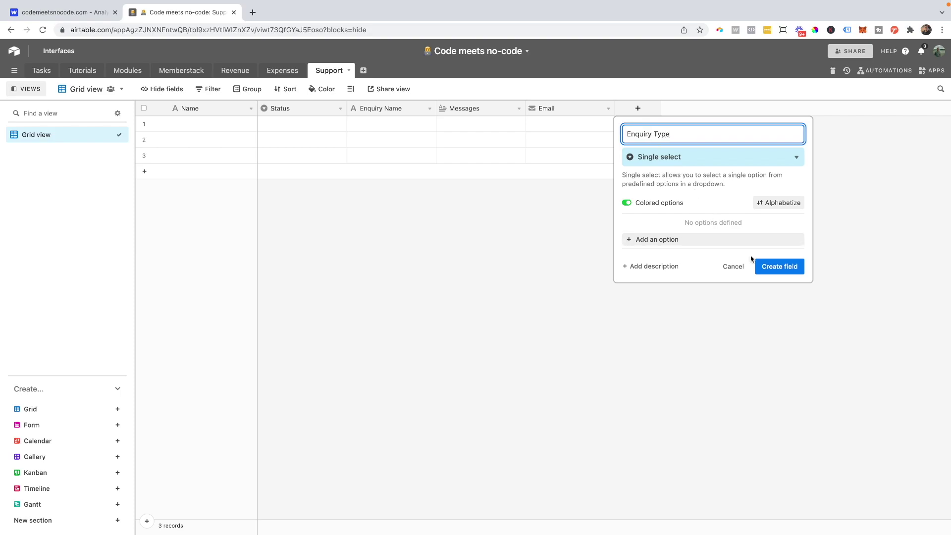
left_click(775, 267)
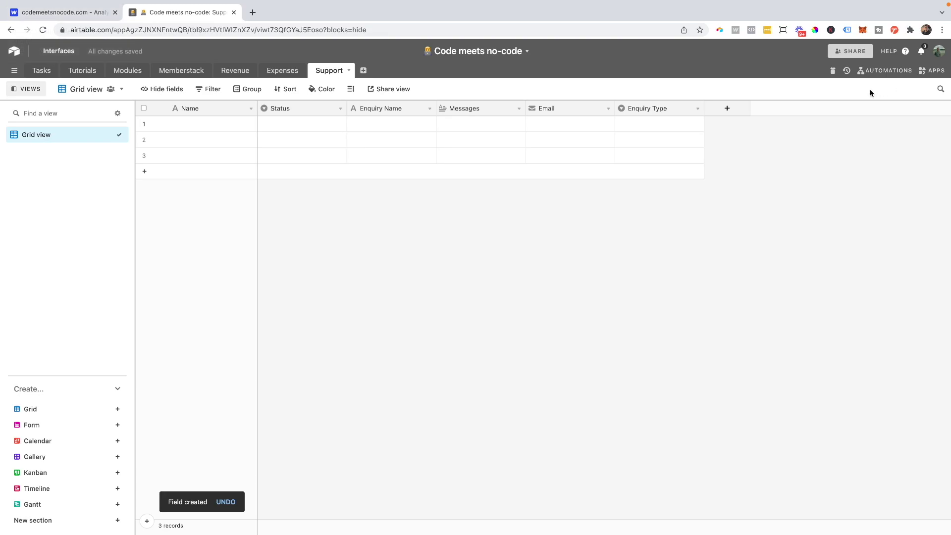
Step: Create a new Airtable automation that uses When webhook received as its trigger
left_click(873, 73)
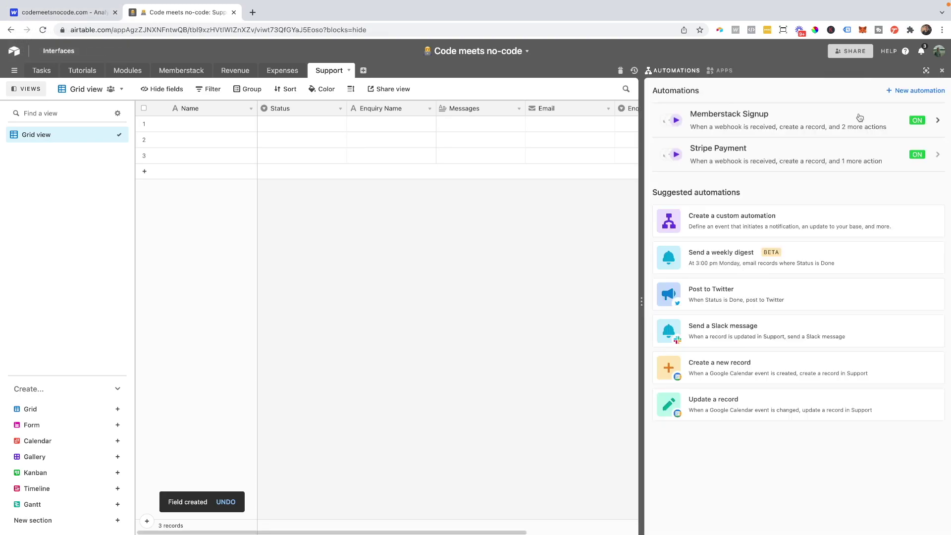
left_click(907, 92)
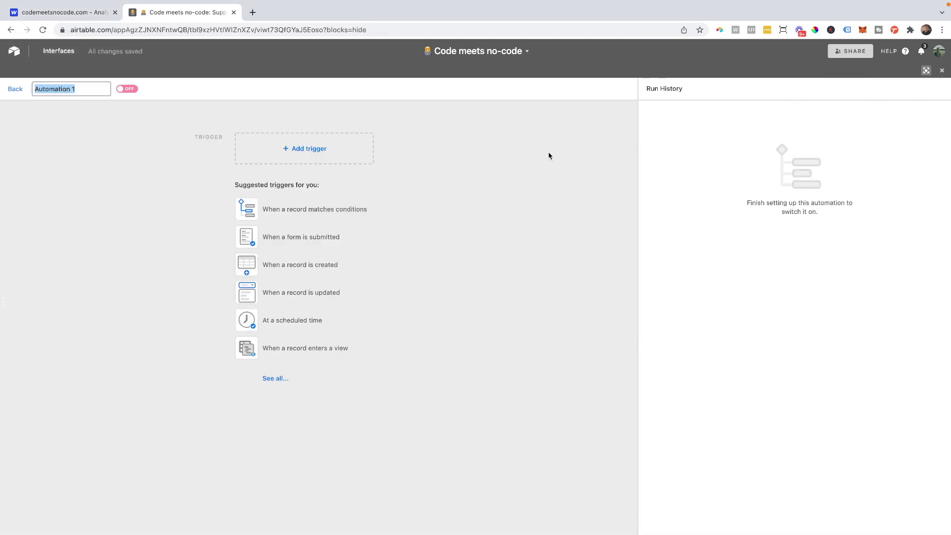
left_click(282, 323)
left_click(274, 379)
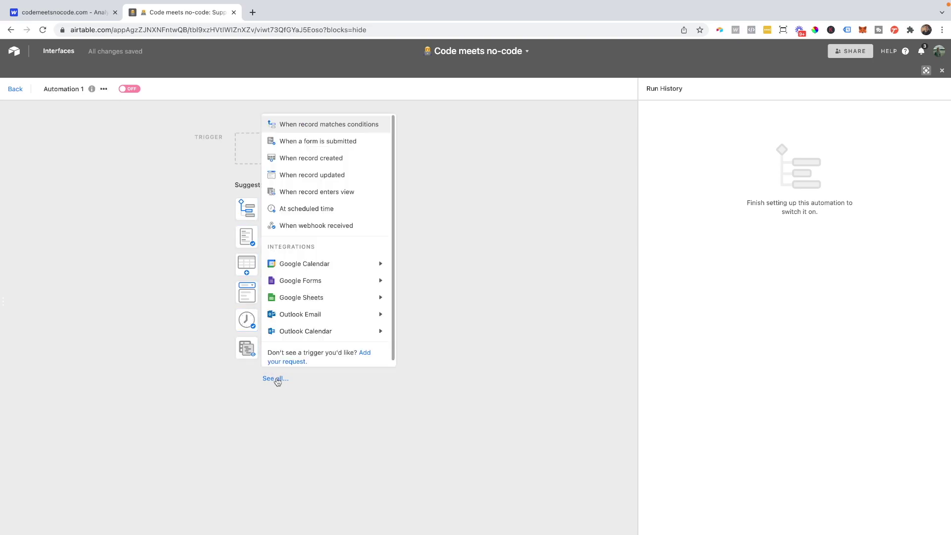
left_click(305, 224)
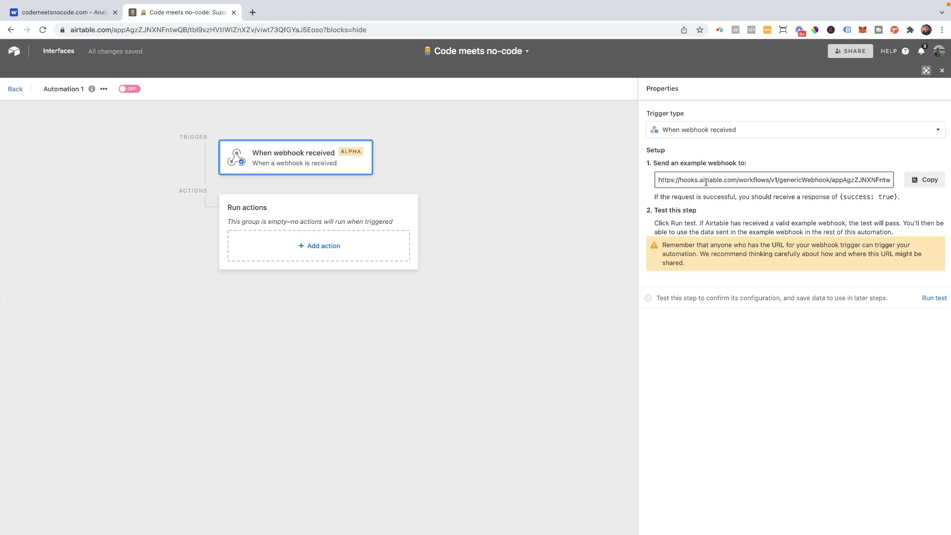
Step: Copy the automation's webhook URL, switch to Webflow, and add the form submission webhook with that URL
left_click(924, 180)
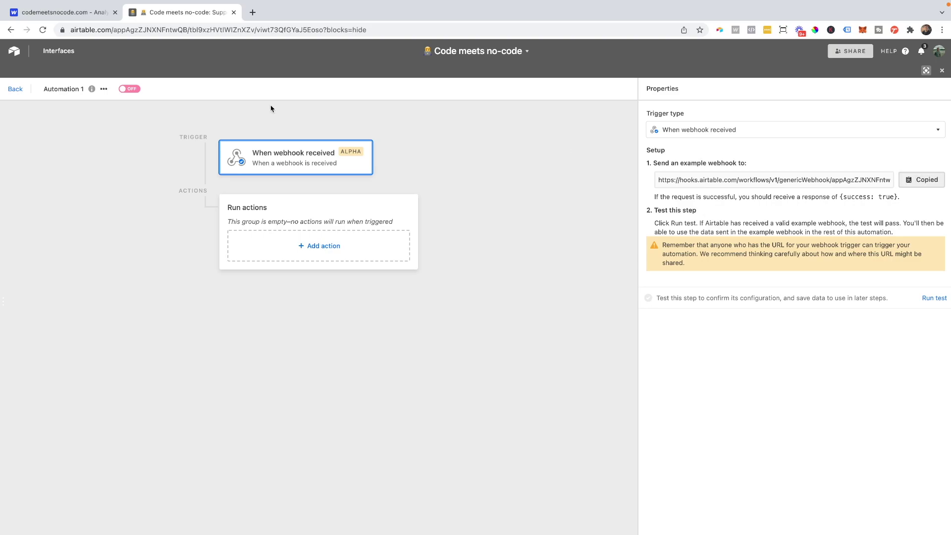
left_click(57, 13)
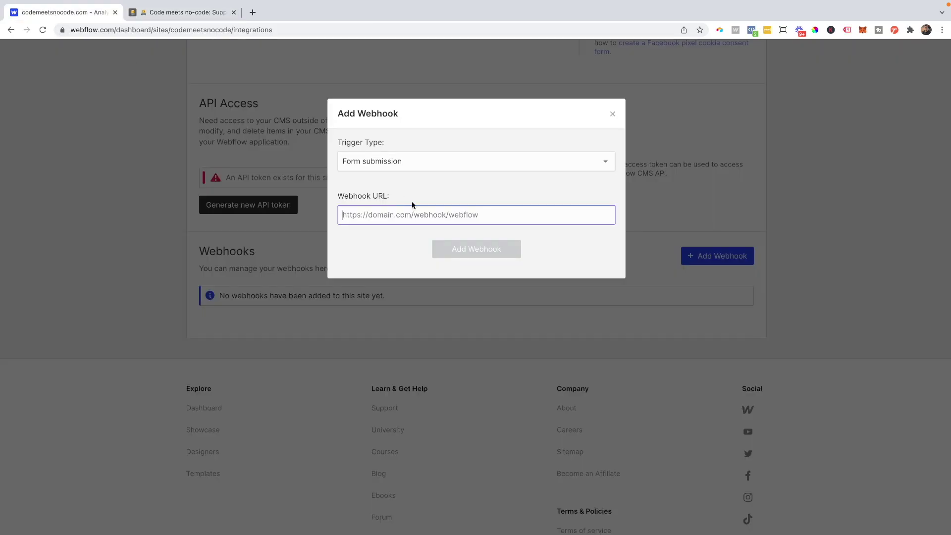
key("ctrl+v")
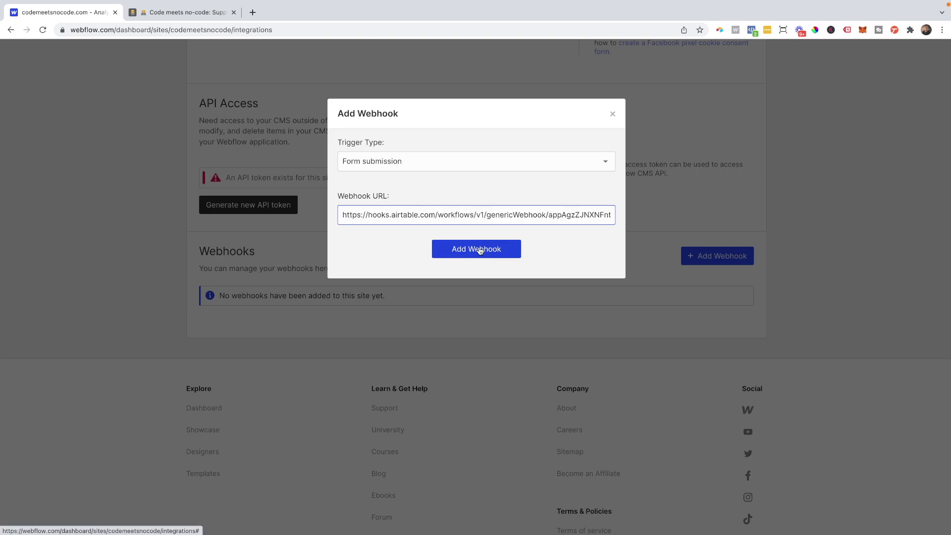
left_click(480, 249)
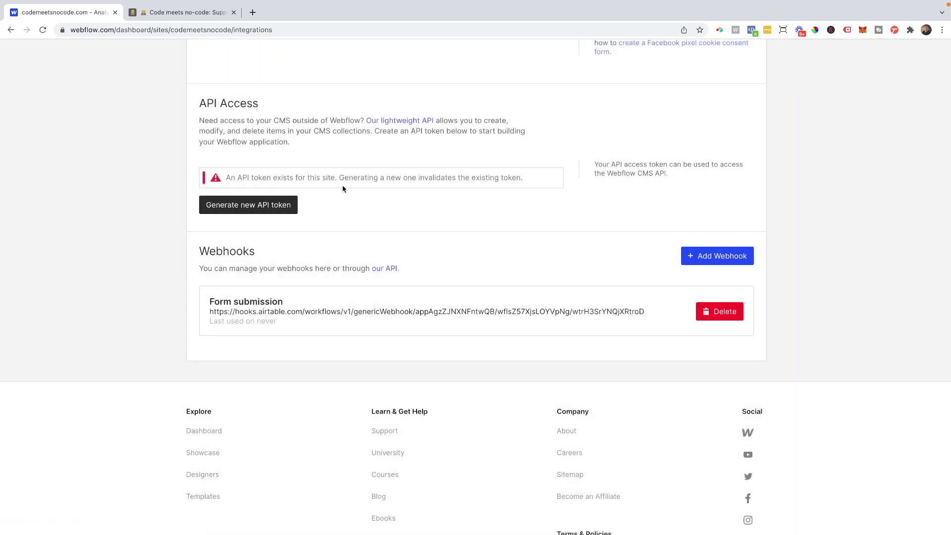
left_click(145, 12)
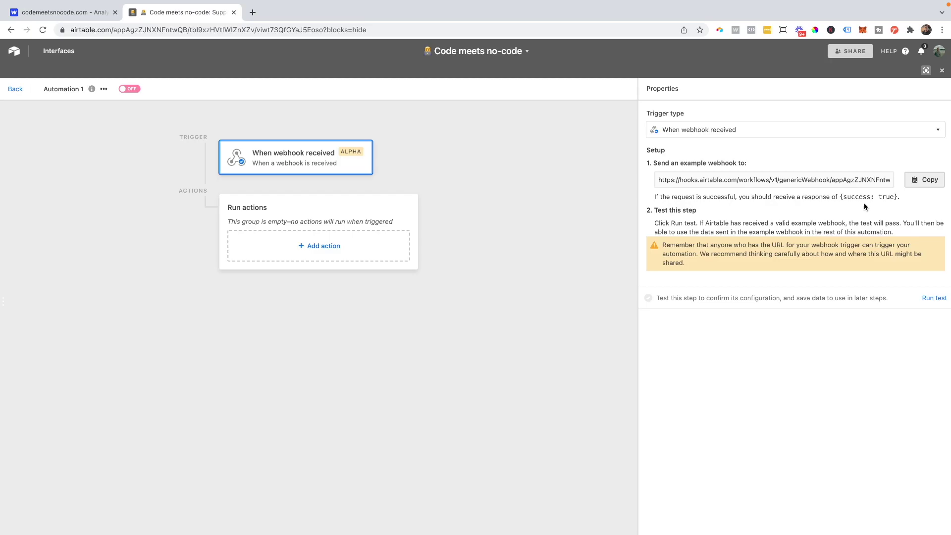
key("ctrl+shift+Tab")
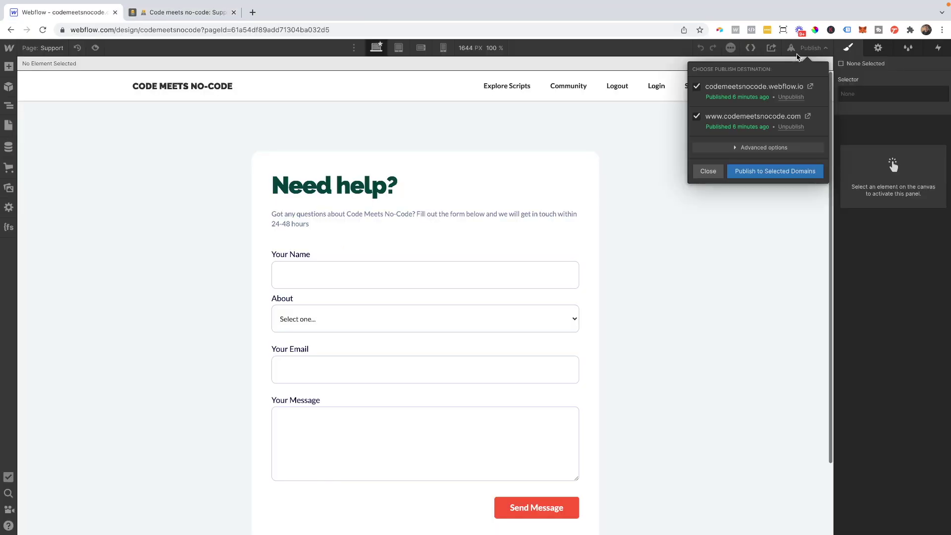
left_click(776, 173)
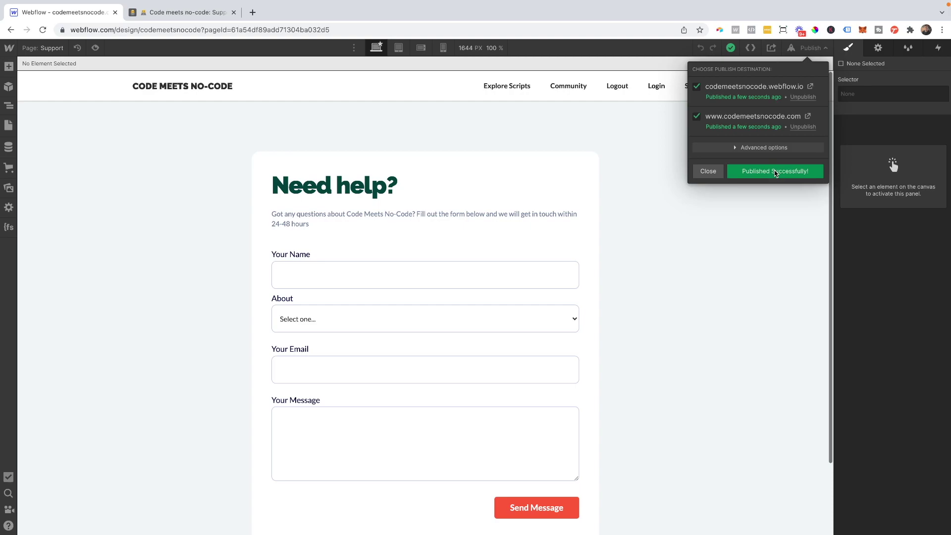
left_click(808, 117)
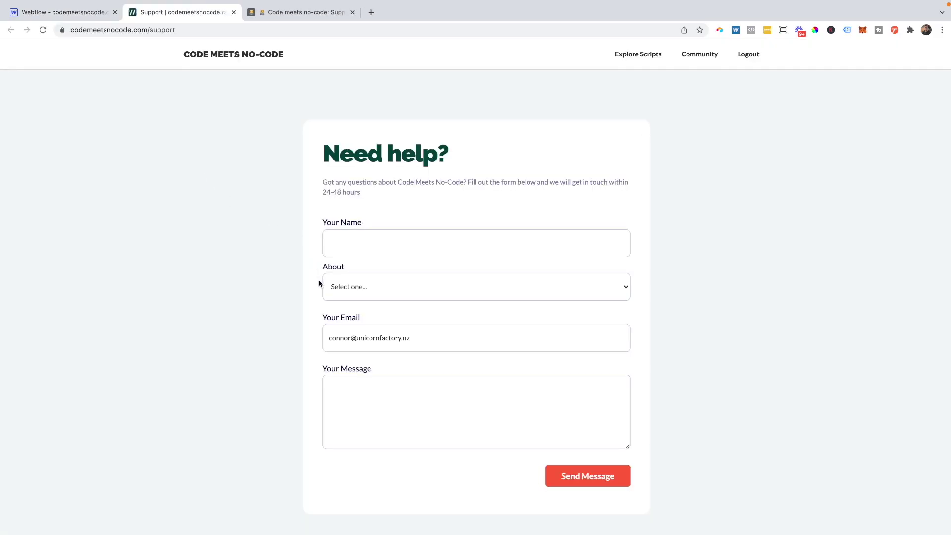
Step: Submit a test enquiry on the support form with the sender's name, About set to Tech Support, and the message "This is test"
left_click(356, 243)
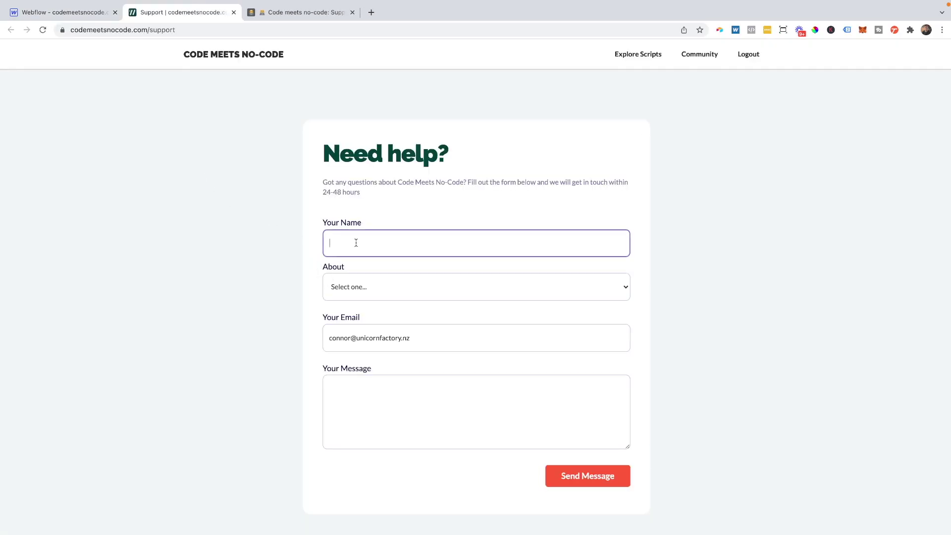
type("Connor")
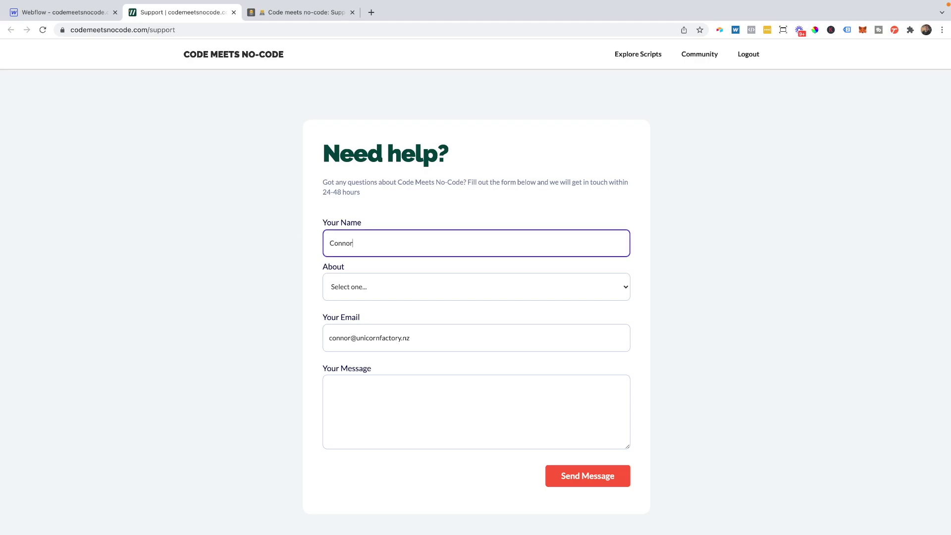
left_click(360, 287)
left_click(360, 298)
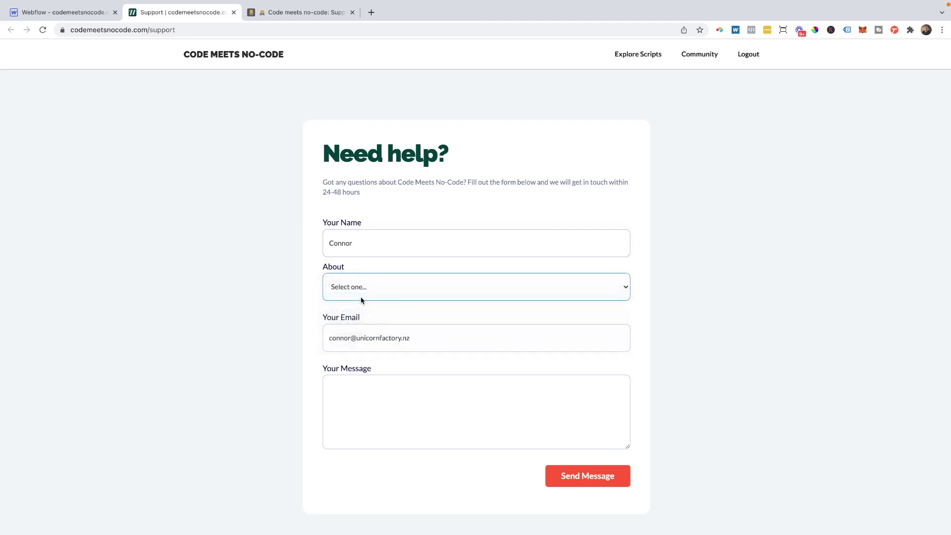
double_click(365, 337)
triple_click(365, 337)
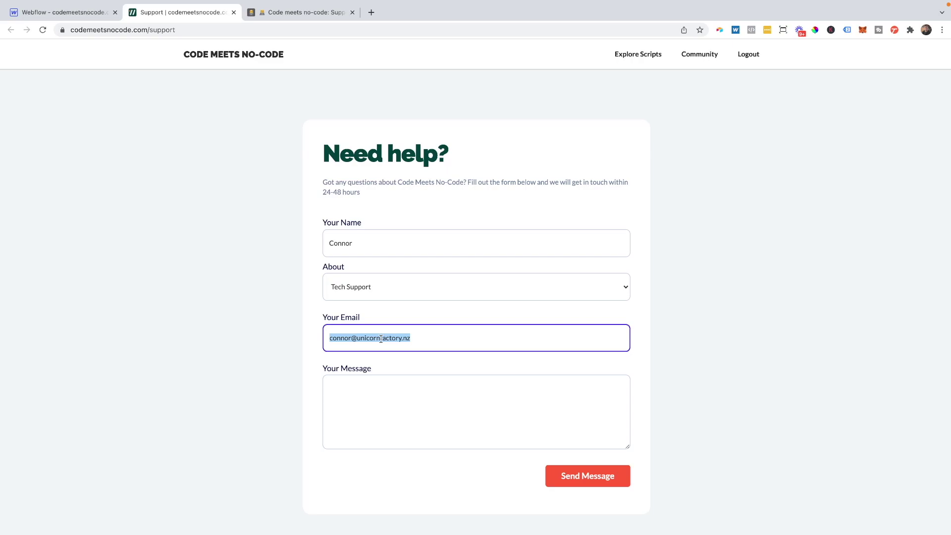
left_click(340, 406)
type("This is t")
left_click(582, 476)
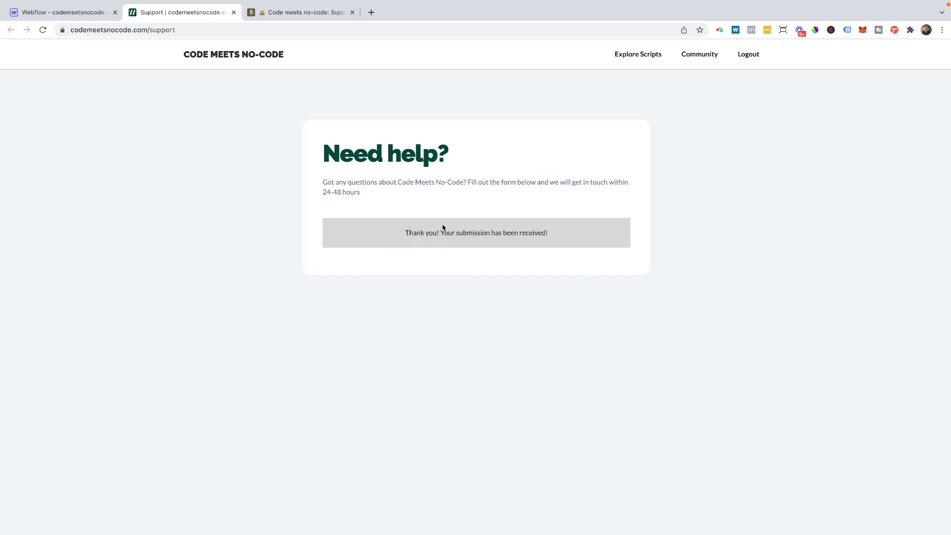
Step: Switch to the Airtable automation, test the webhook trigger, and expand the received webhook's body and data to inspect the form values
left_click(276, 14)
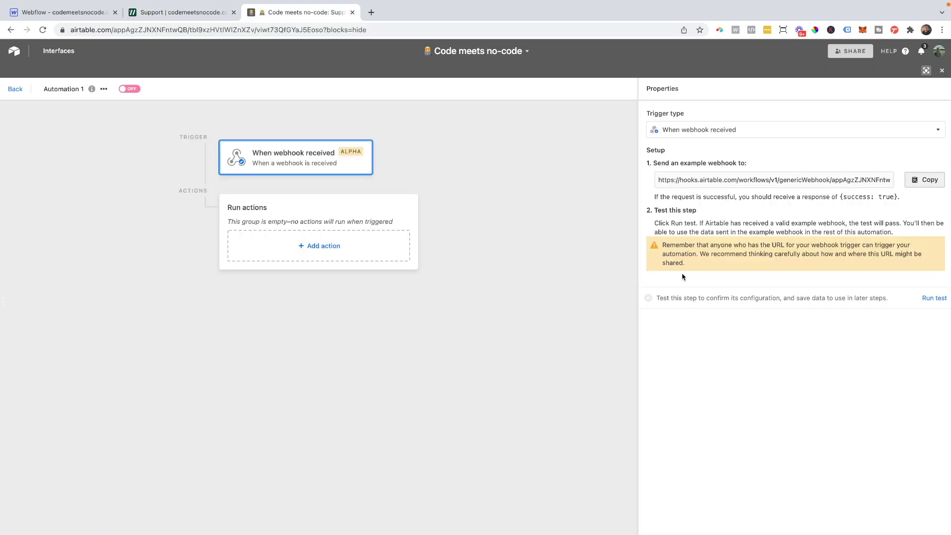
left_click(926, 299)
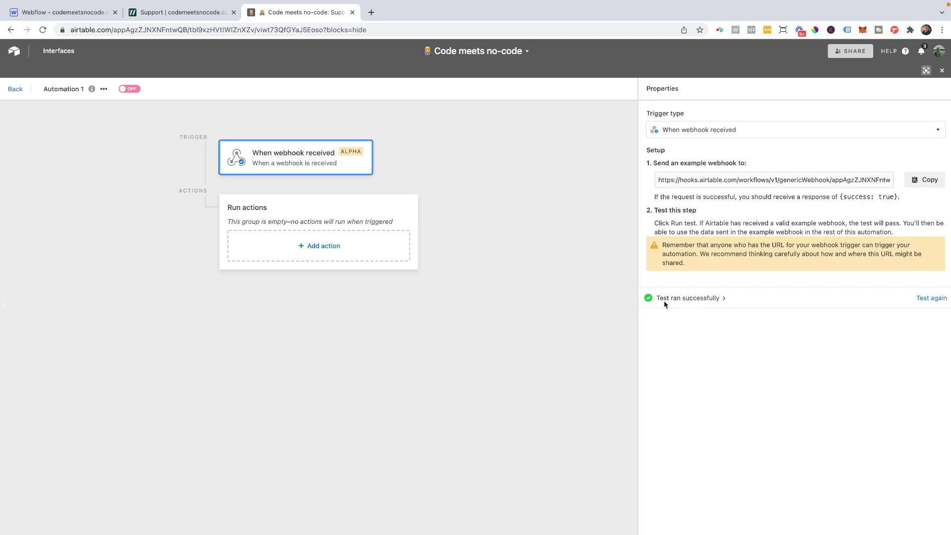
left_click(723, 300)
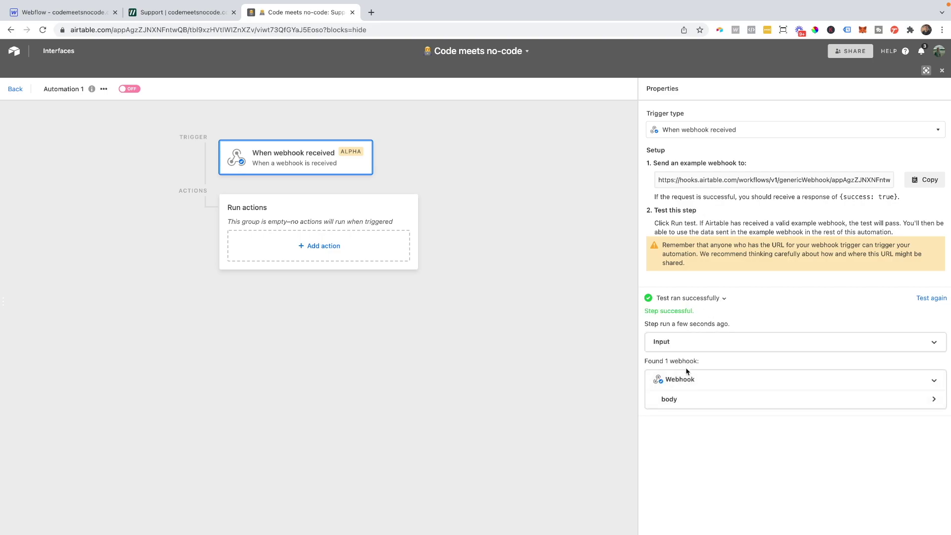
left_click(686, 400)
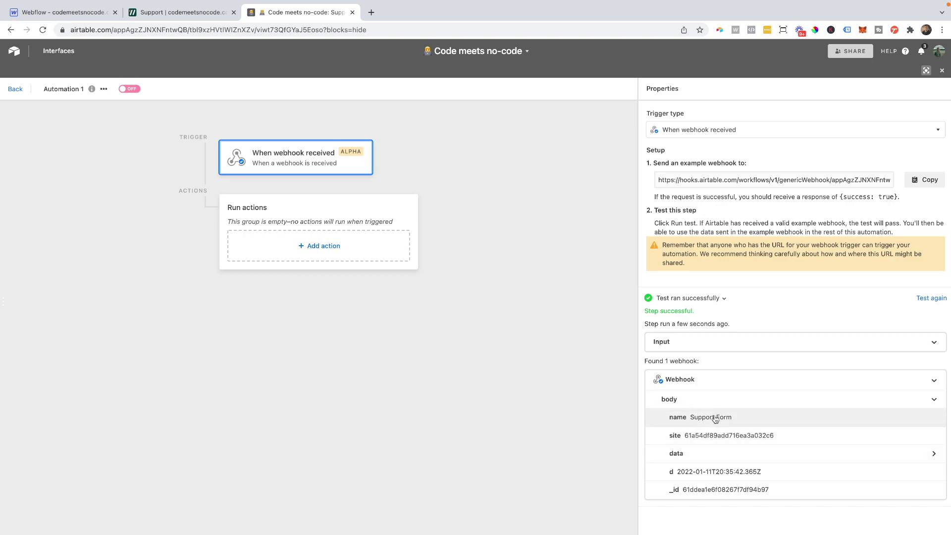
left_click(719, 454)
scroll(720, 455, "down", 2)
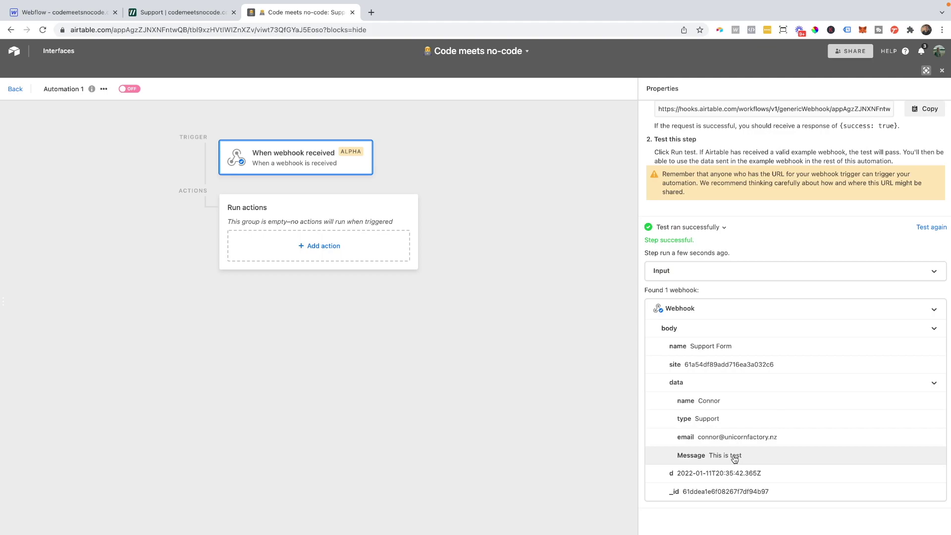
Step: Add a Create record action to the automation and set its table to Support
left_click(306, 246)
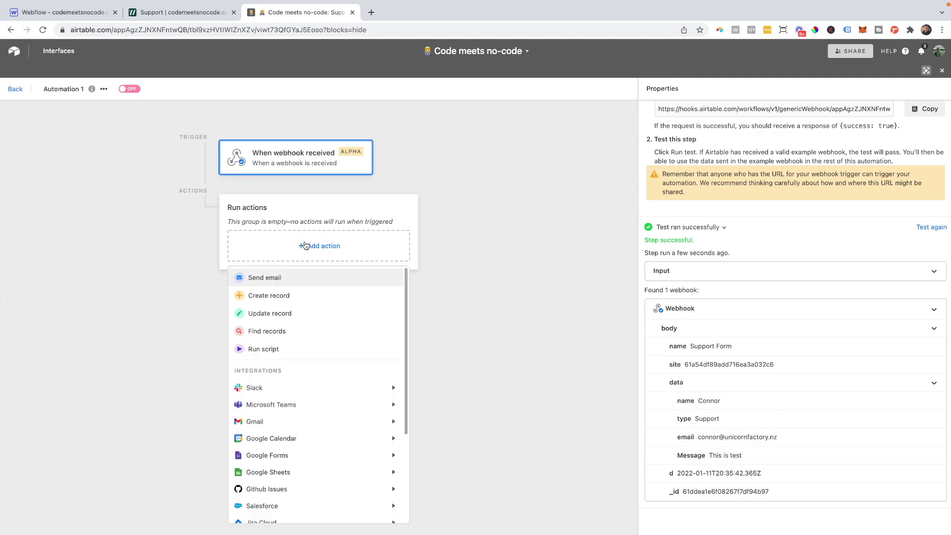
left_click(272, 296)
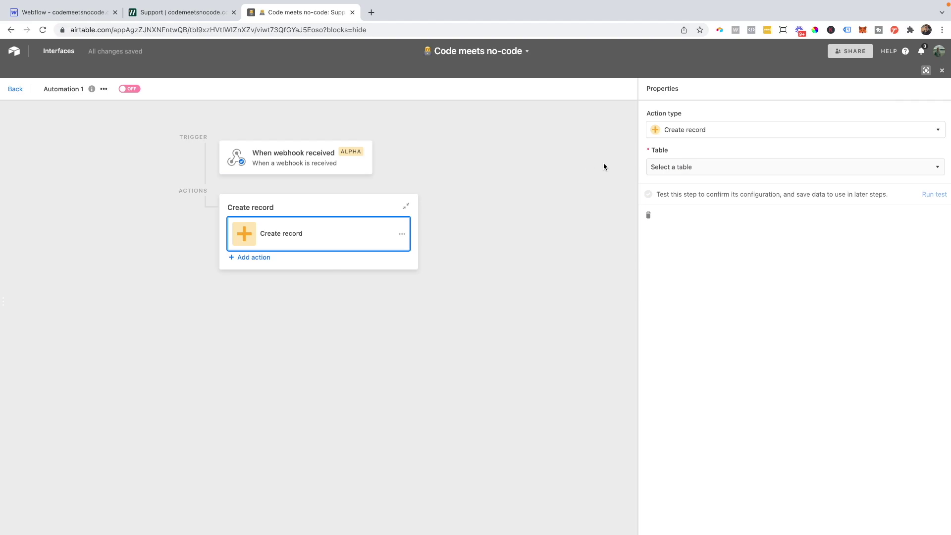
left_click(671, 168)
scroll(665, 270, "down", 1)
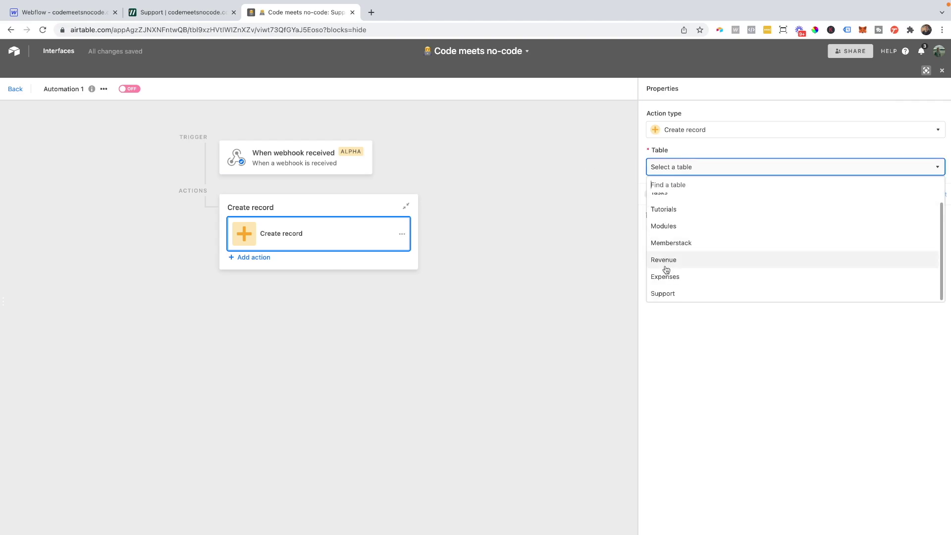
left_click(671, 296)
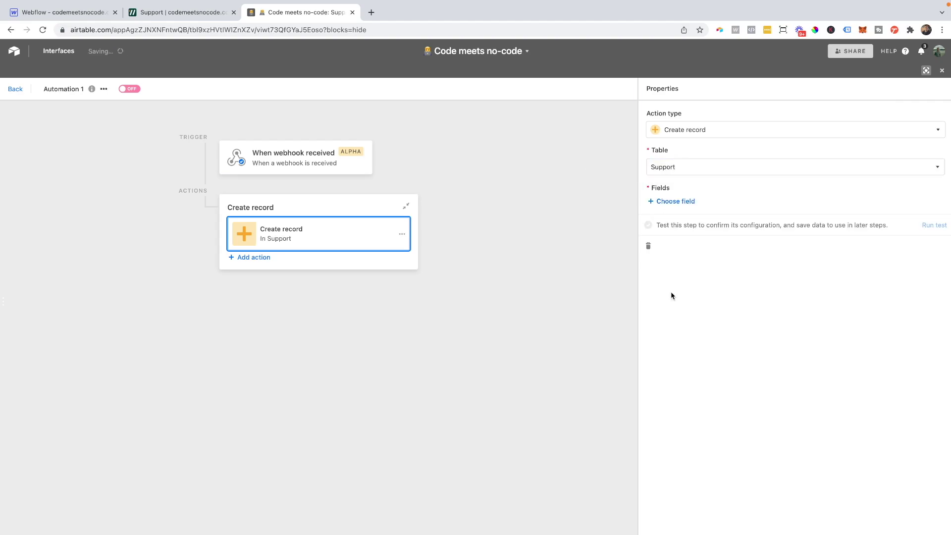
Step: Add the Enquiry Name, Messages, Email and Enquiry Type fields to the Create record action
left_click(676, 201)
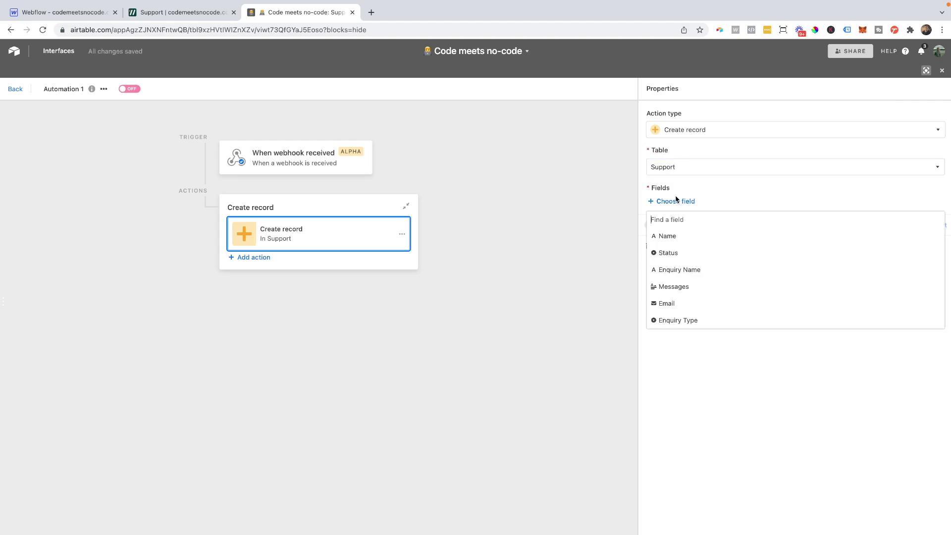
left_click(665, 269)
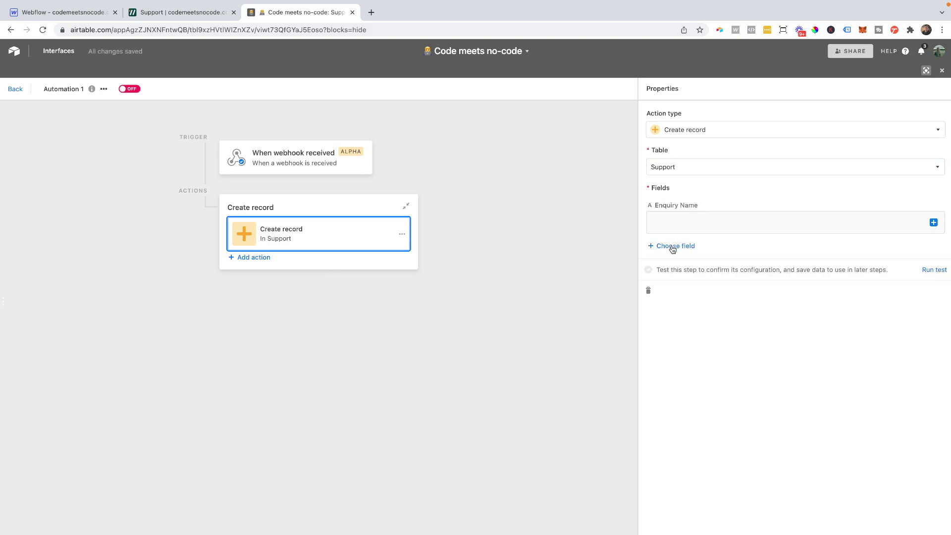
left_click(674, 246)
left_click(674, 314)
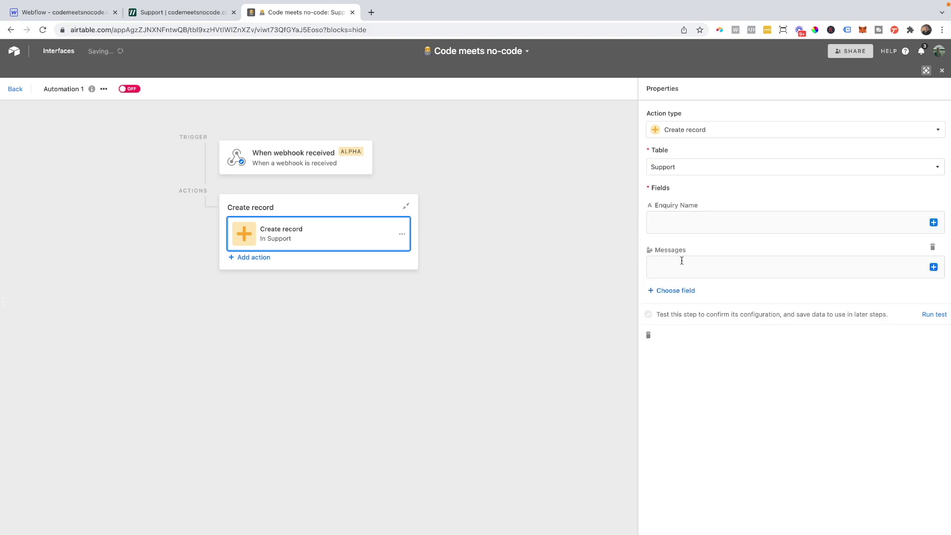
left_click(680, 291)
left_click(679, 364)
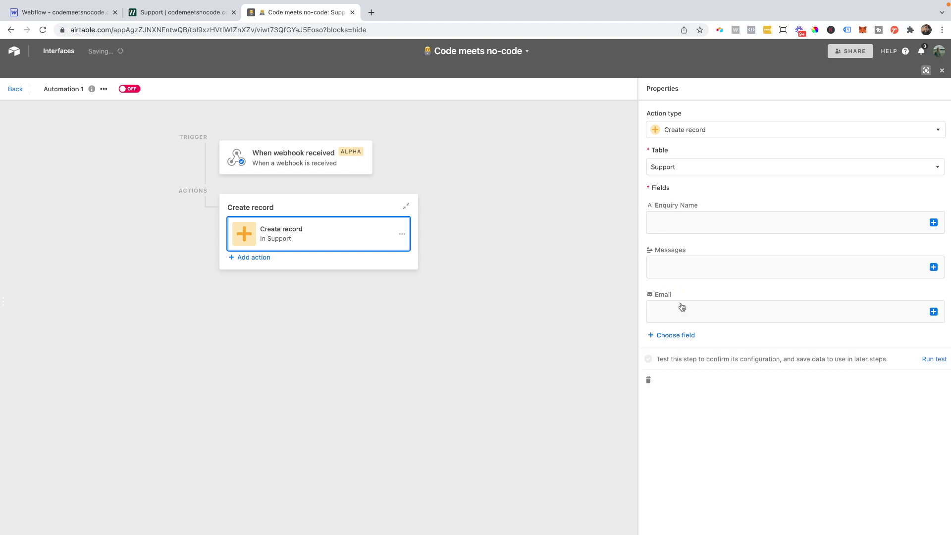
left_click(670, 336)
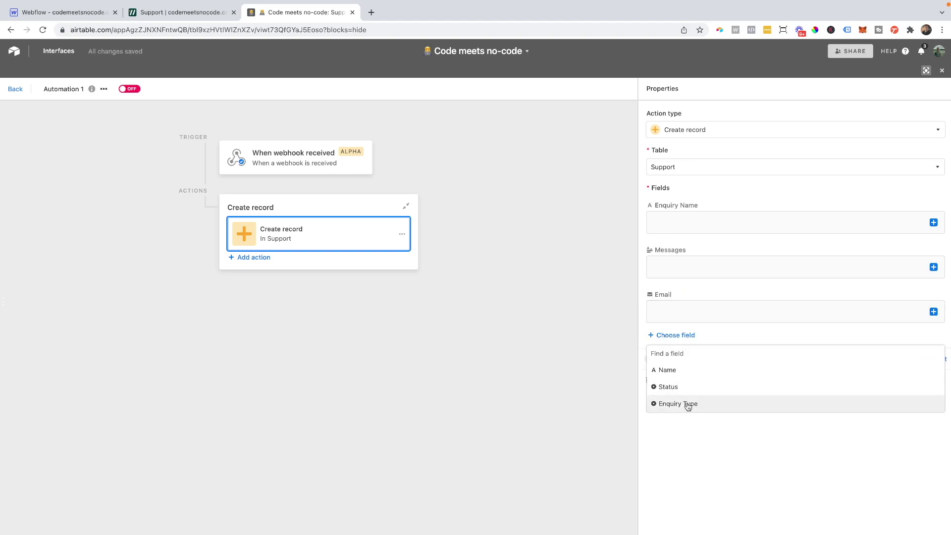
left_click(688, 411)
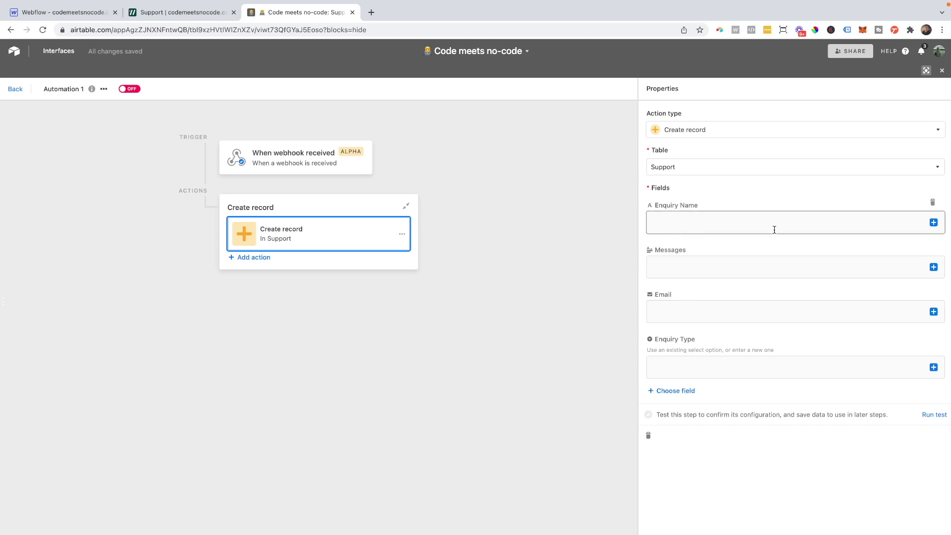
Step: Fill the Enquiry Name field with the name property from the webhook's body data
left_click(934, 222)
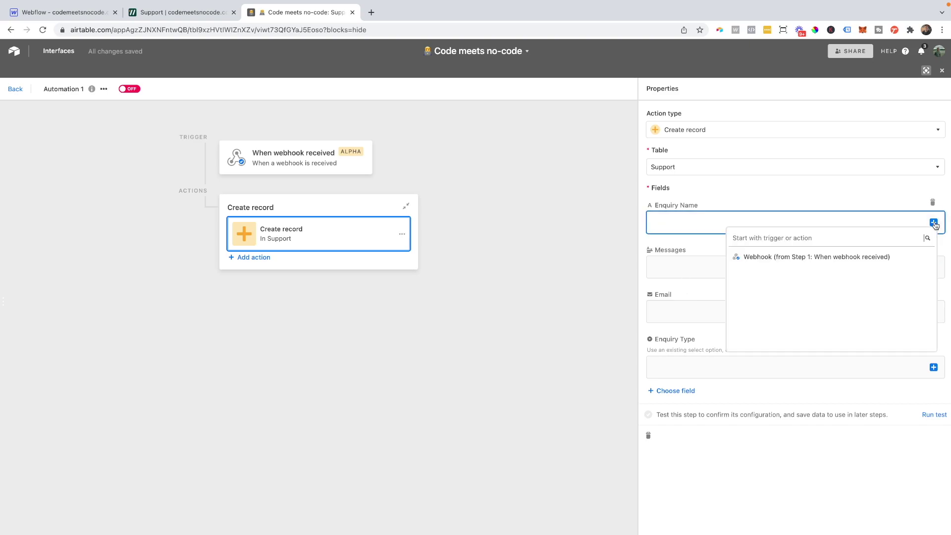
left_click(919, 259)
left_click(917, 267)
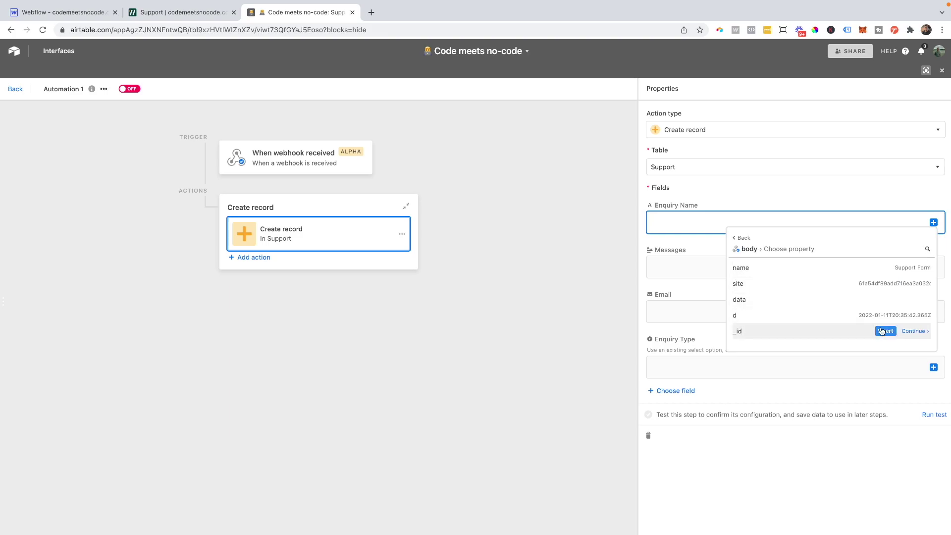
left_click(911, 302)
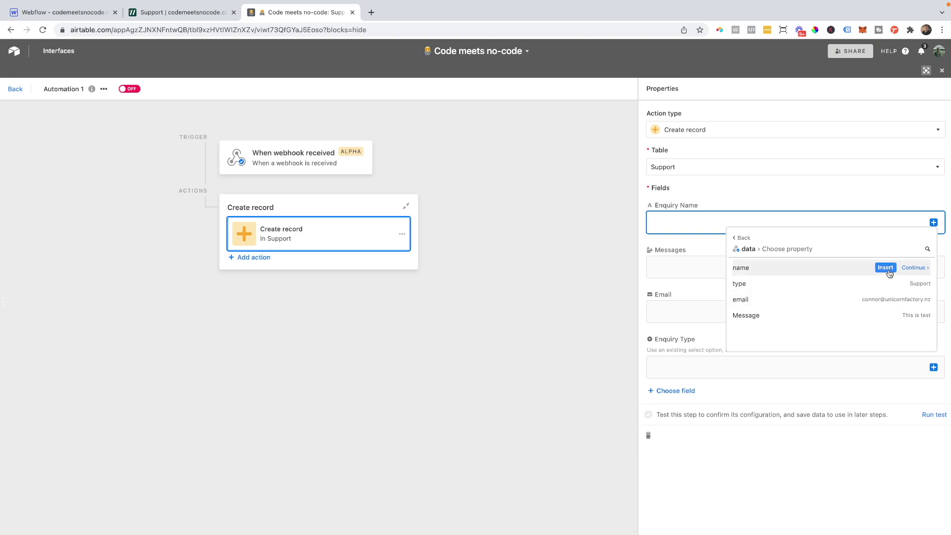
left_click(886, 268)
Step: Fill the Messages field with the Message property from the webhook's body data
left_click(790, 269)
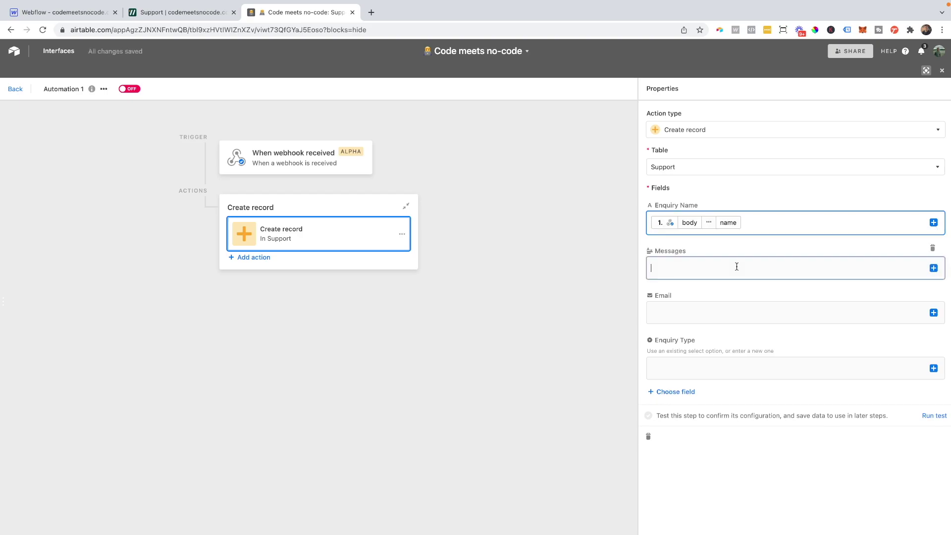
left_click(933, 268)
left_click(921, 303)
left_click(921, 312)
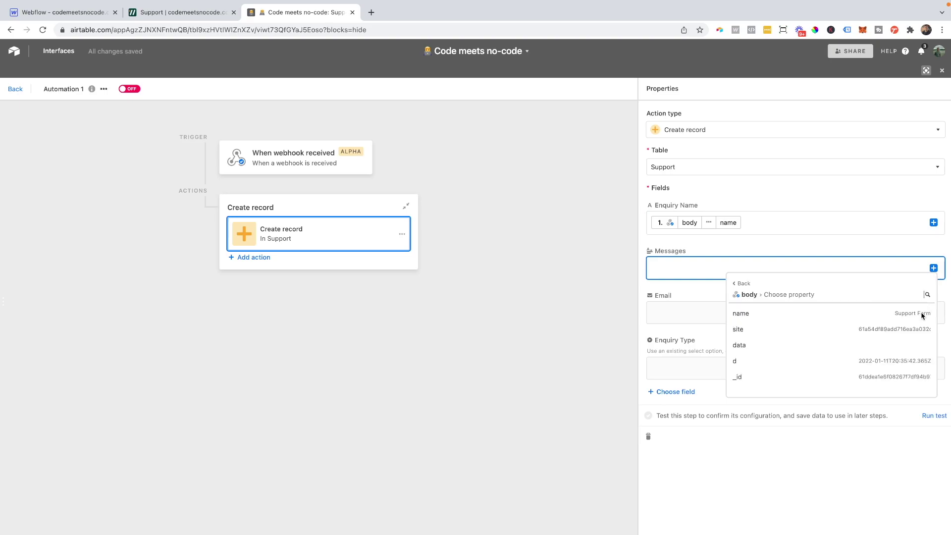
left_click(909, 346)
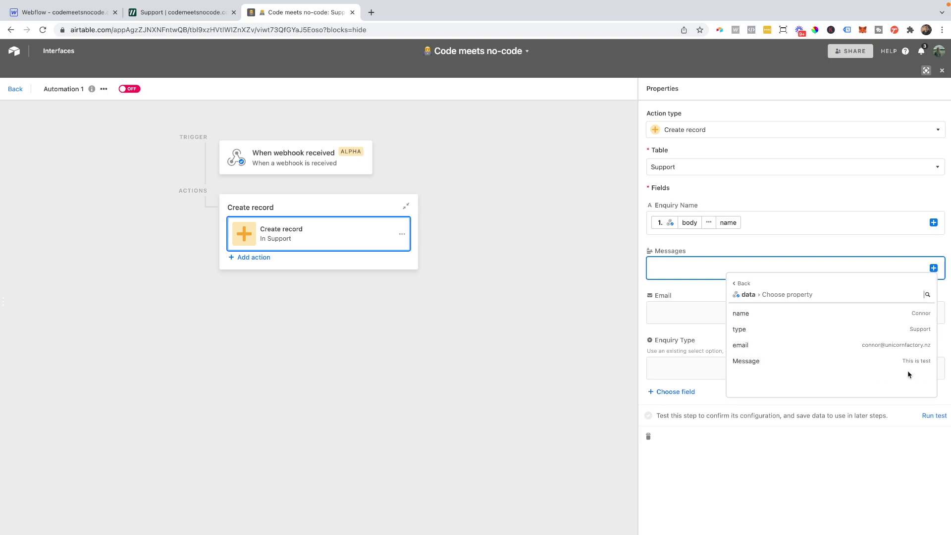
left_click(887, 361)
Step: Fill the Email field with the email property from the webhook's body data
left_click(864, 312)
left_click(930, 313)
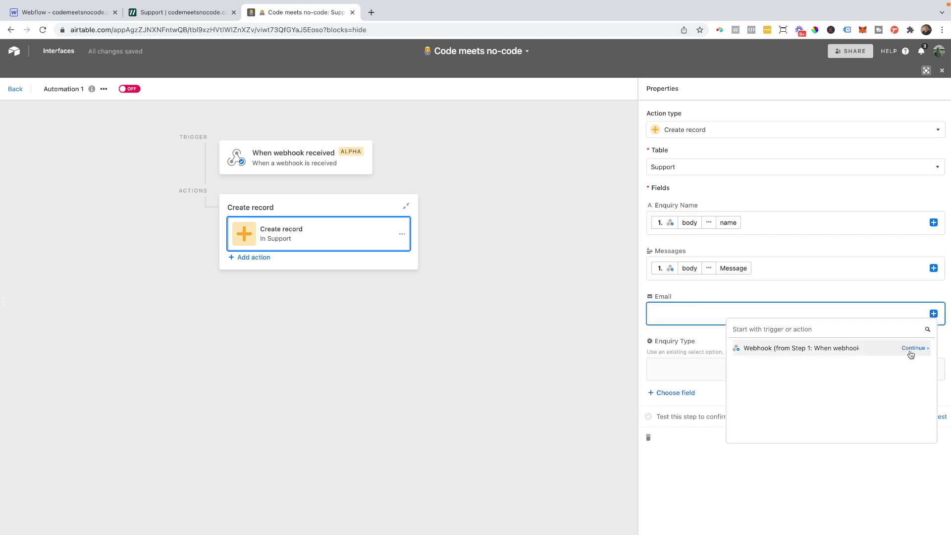
left_click(911, 353)
left_click(913, 359)
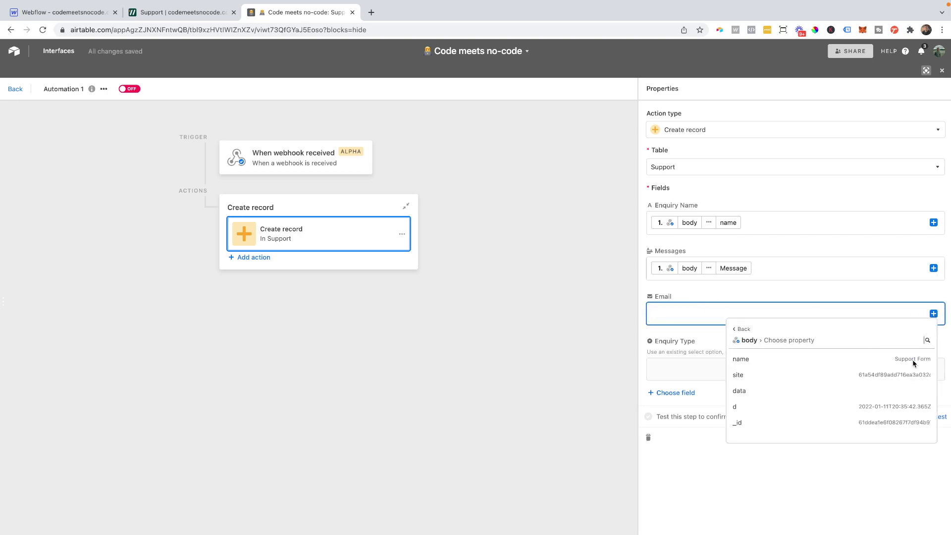
left_click(907, 392)
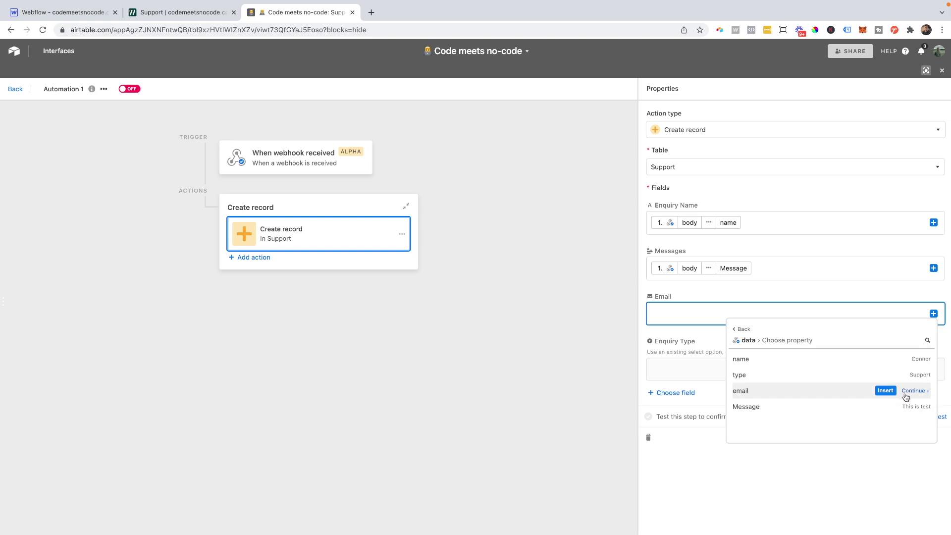
left_click(878, 391)
Step: Fill the Enquiry Type field with the type property from the webhook's body data
left_click(896, 370)
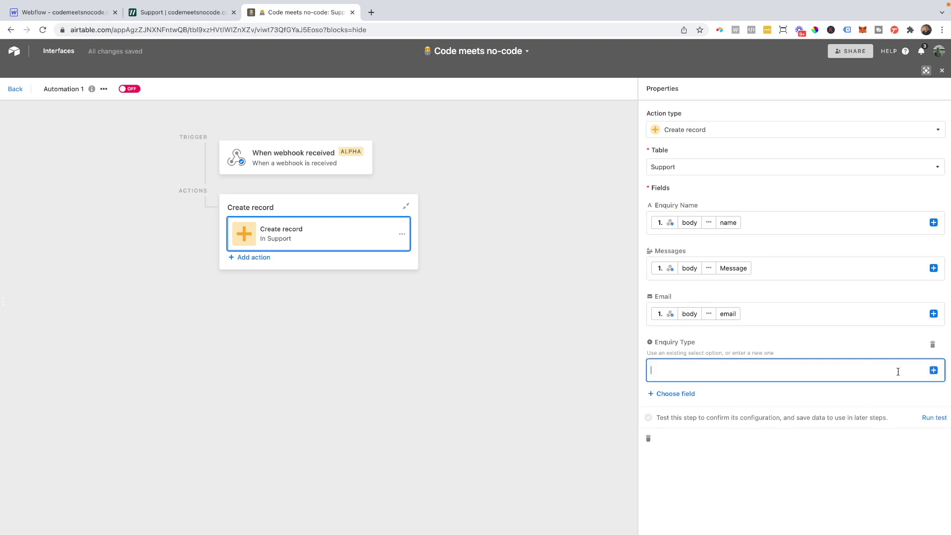
left_click(933, 370)
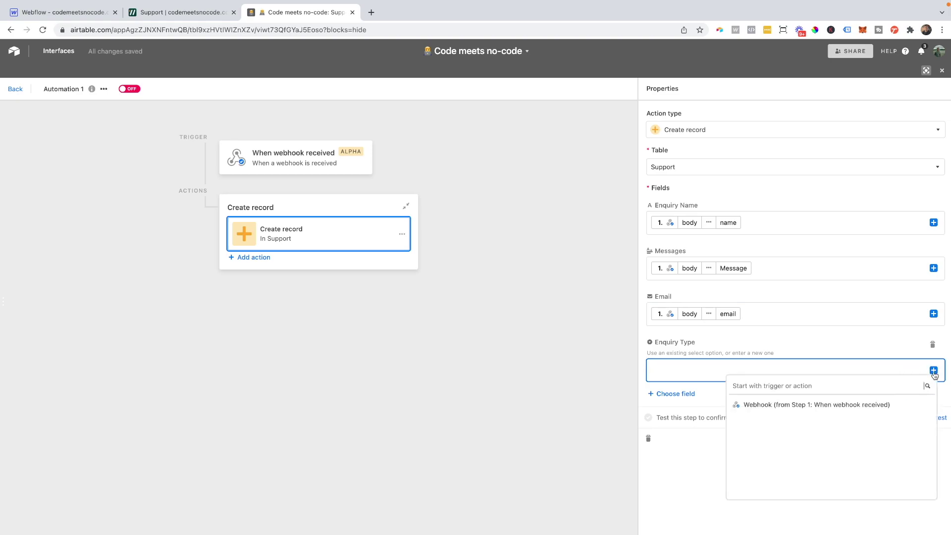
left_click(915, 404)
left_click(916, 415)
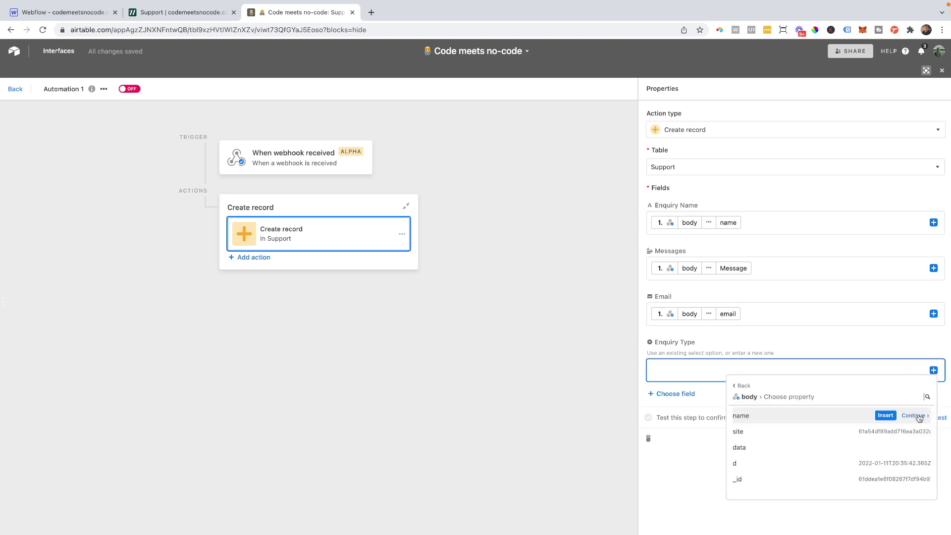
left_click(909, 449)
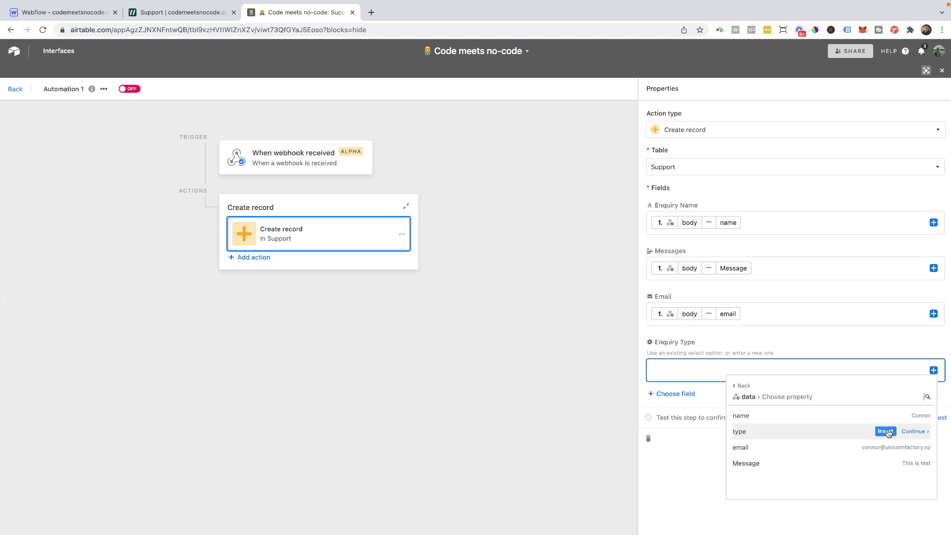
left_click(886, 431)
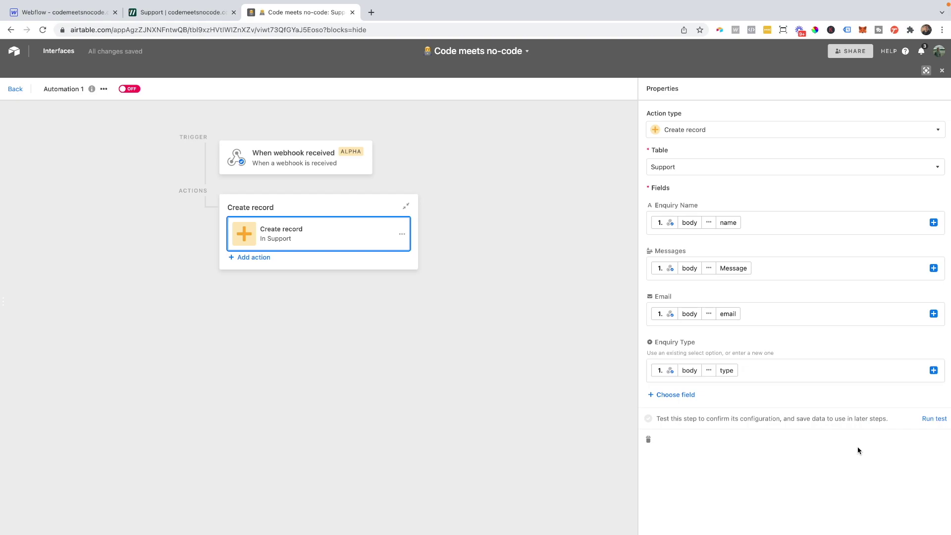
Step: Add the Status field to the Create record action and set it to Review
left_click(683, 396)
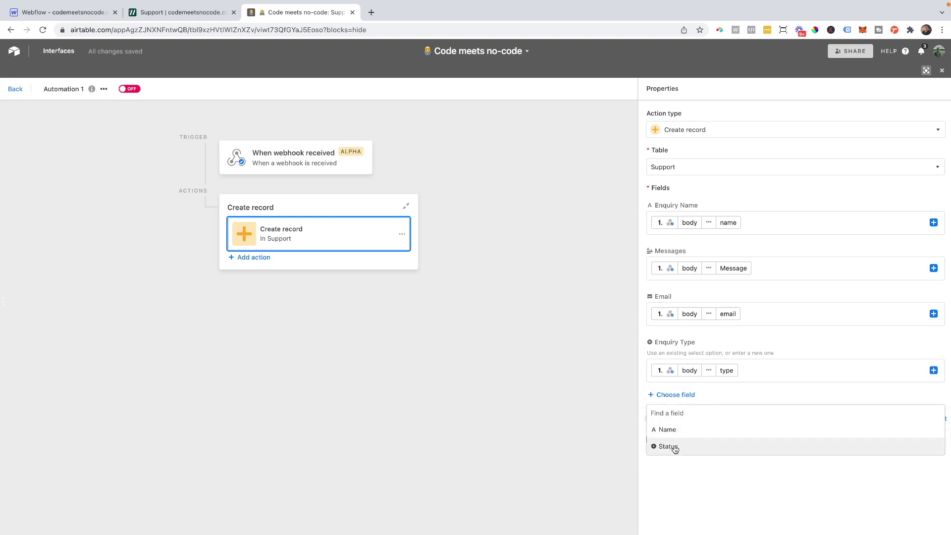
left_click(671, 446)
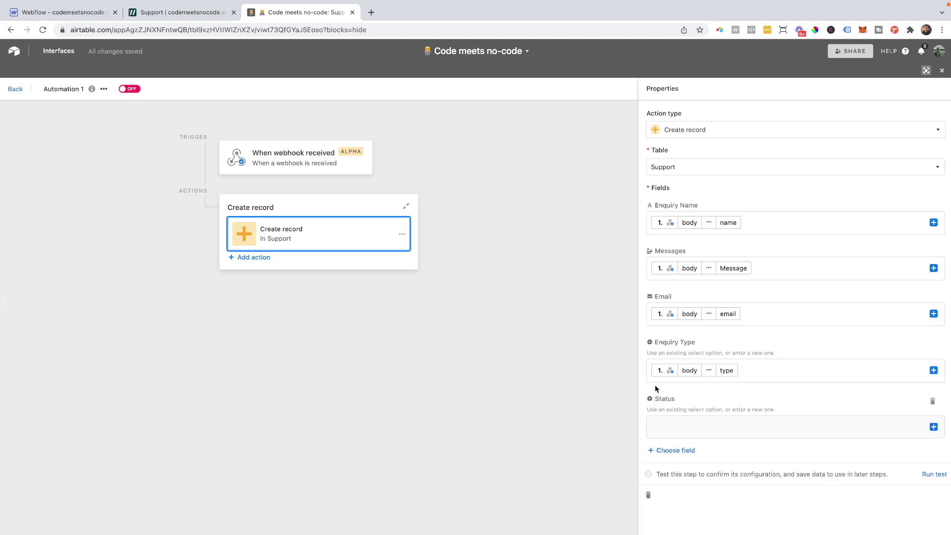
left_click(663, 423)
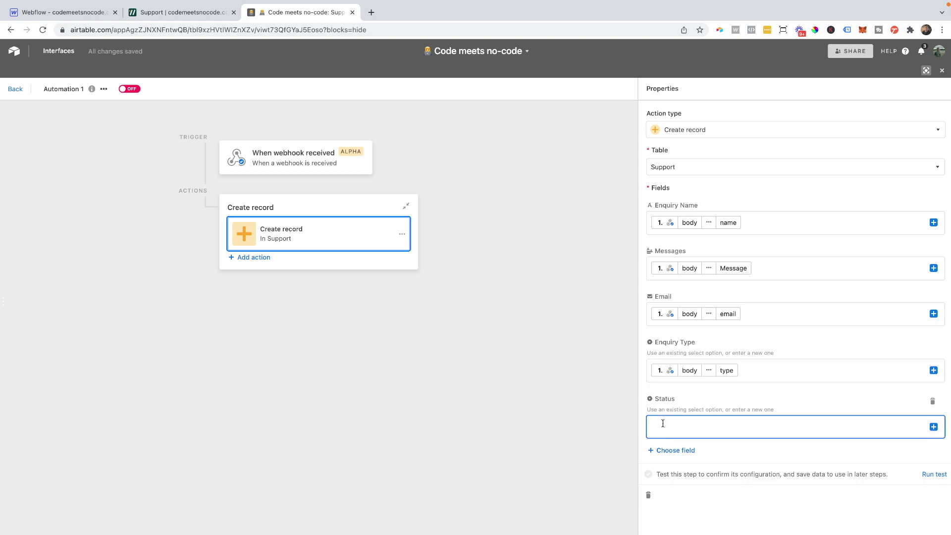
type("Review")
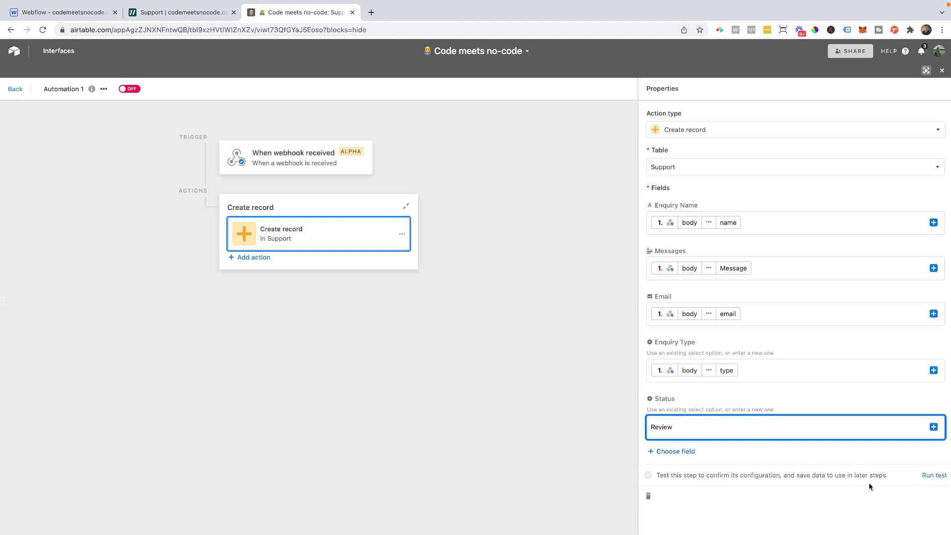
Step: Run a test of the Create record action and return to the Support table with the automations list
left_click(931, 475)
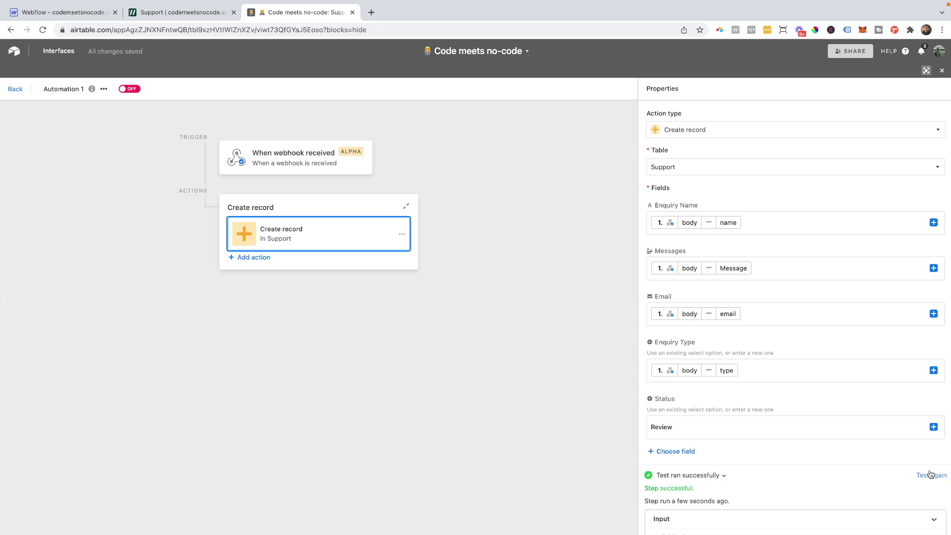
scroll(662, 445, "down", 1)
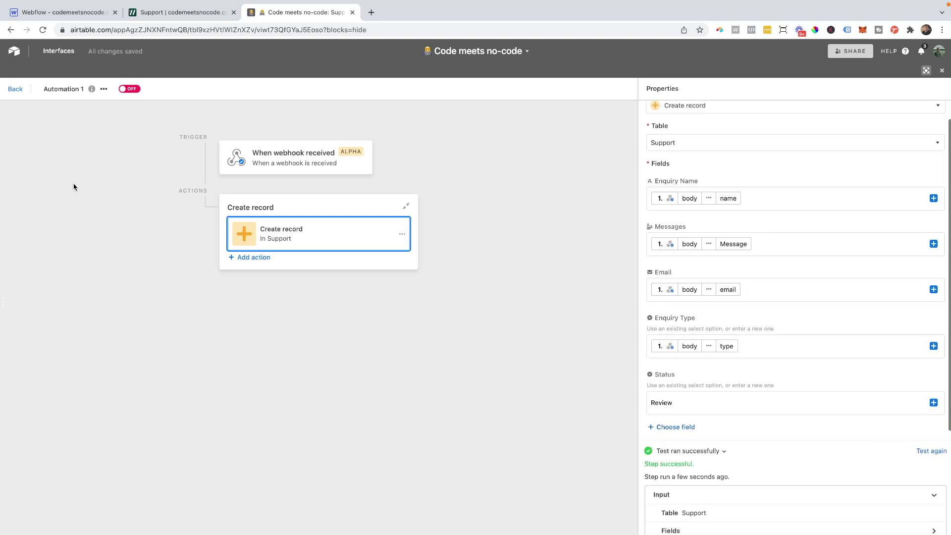
left_click(12, 90)
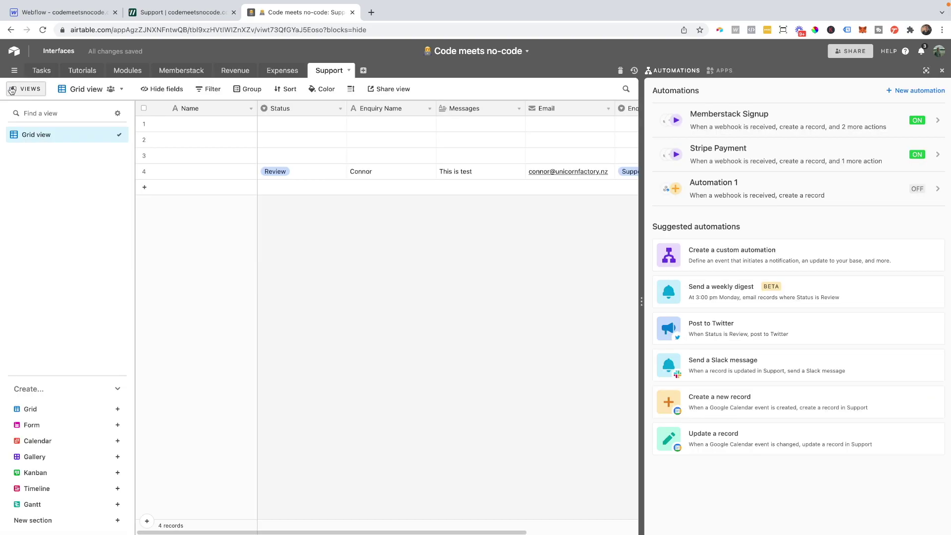
Step: Delete the three empty records from the Support table and check the remaining test record's fields
left_click(144, 155)
left_click(144, 139)
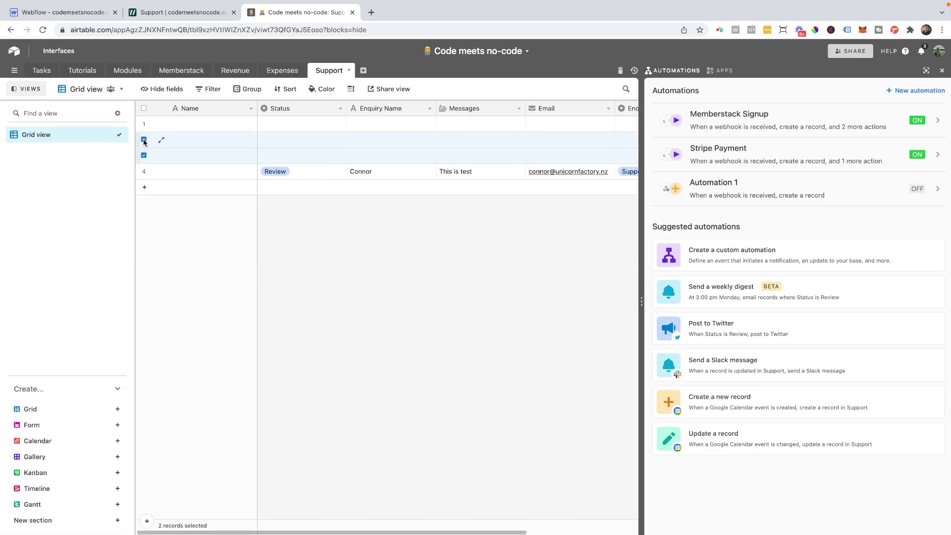
left_click(144, 124)
right_click(215, 142)
left_click(249, 167)
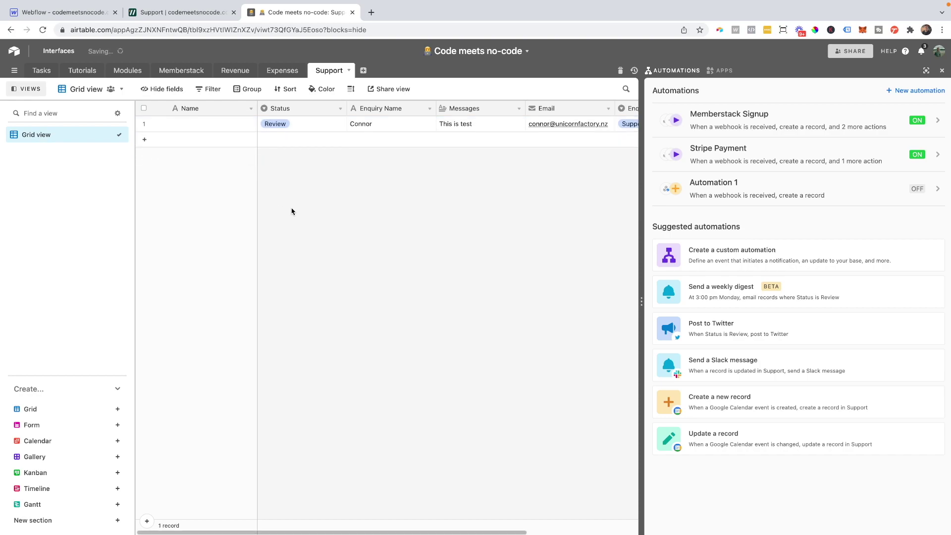
scroll(416, 135, "right", 3)
scroll(416, 135, "left", 3)
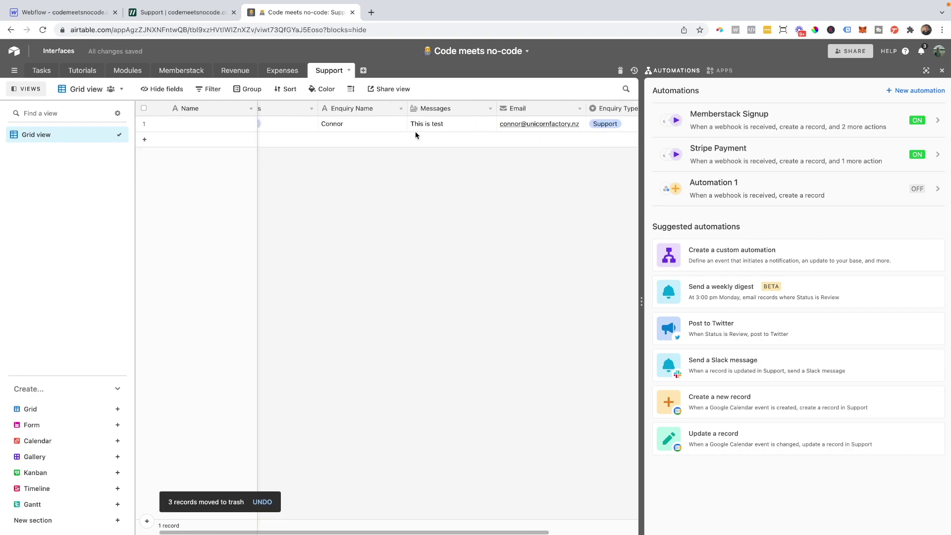
Step: Rename Automation 1 as Support Message Webflow and switch the automation on
left_click(846, 194)
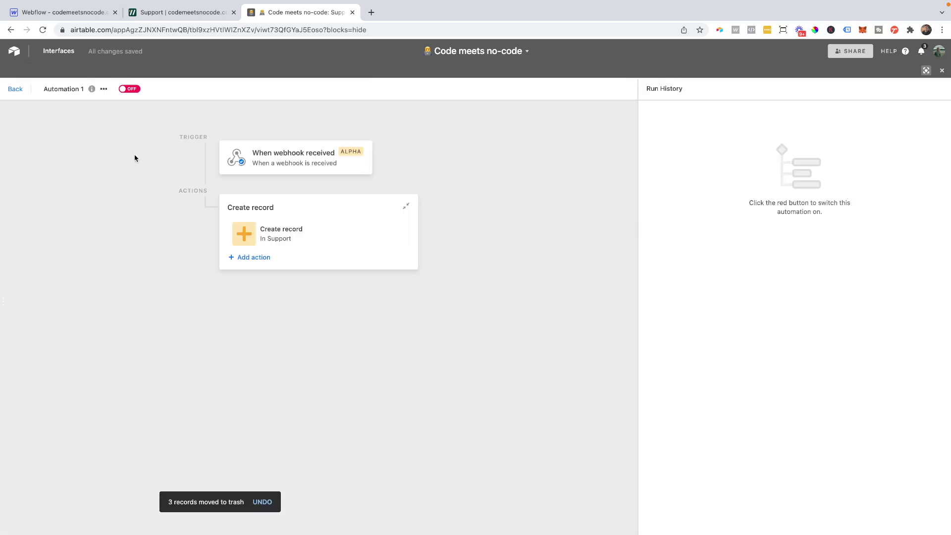
left_click(63, 91)
left_click(73, 103)
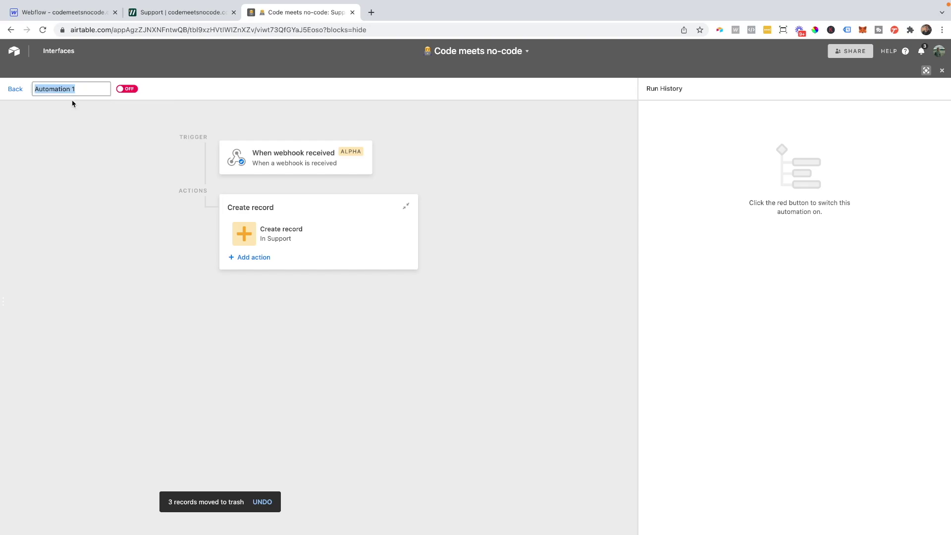
type("Support Mes")
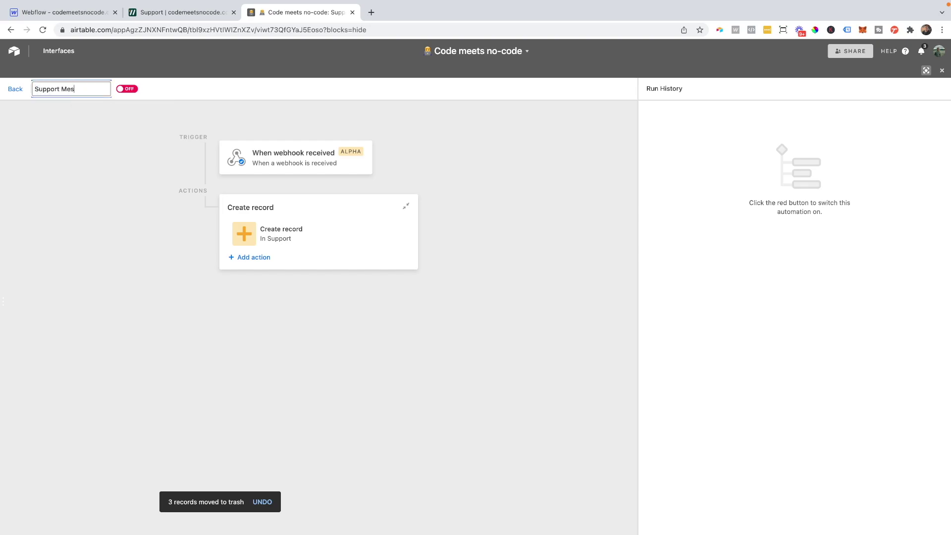
type("sage Webflow")
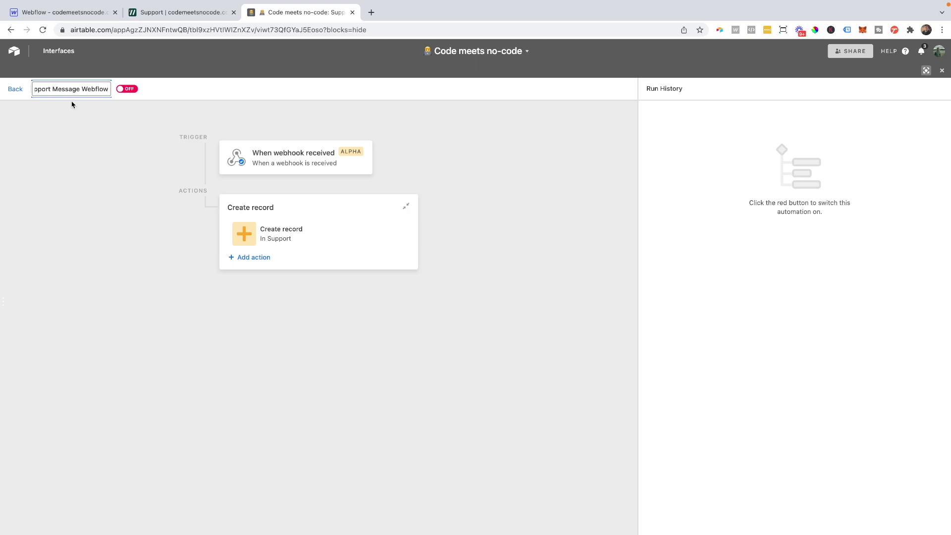
key("Return")
left_click(172, 91)
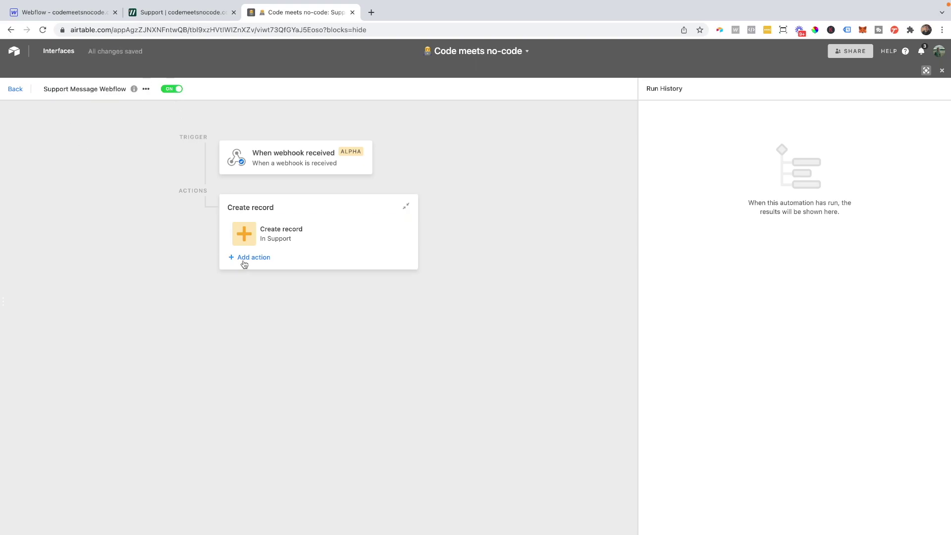
Step: Browse the actions that can be added to the automation, including Slack's Send message, and return to the automations list
left_click(245, 262)
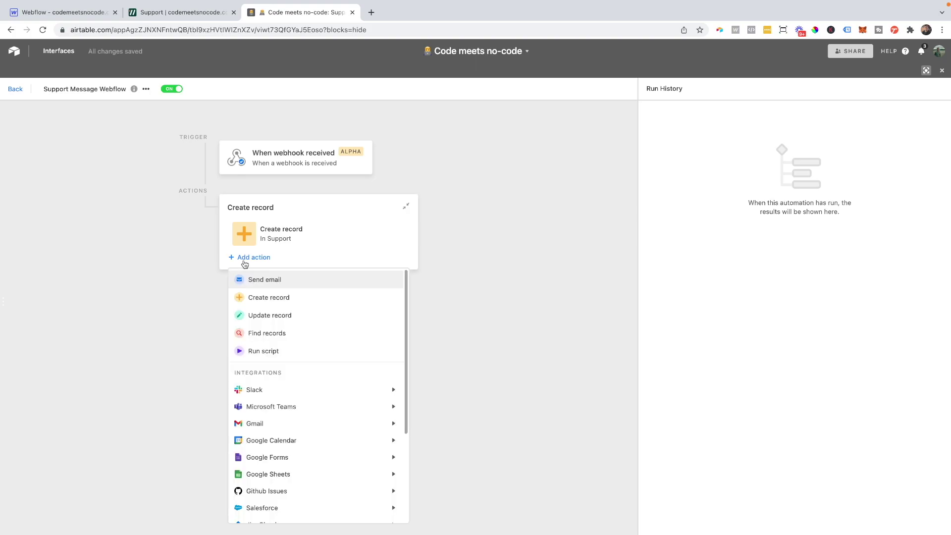
mouse_move(268, 394)
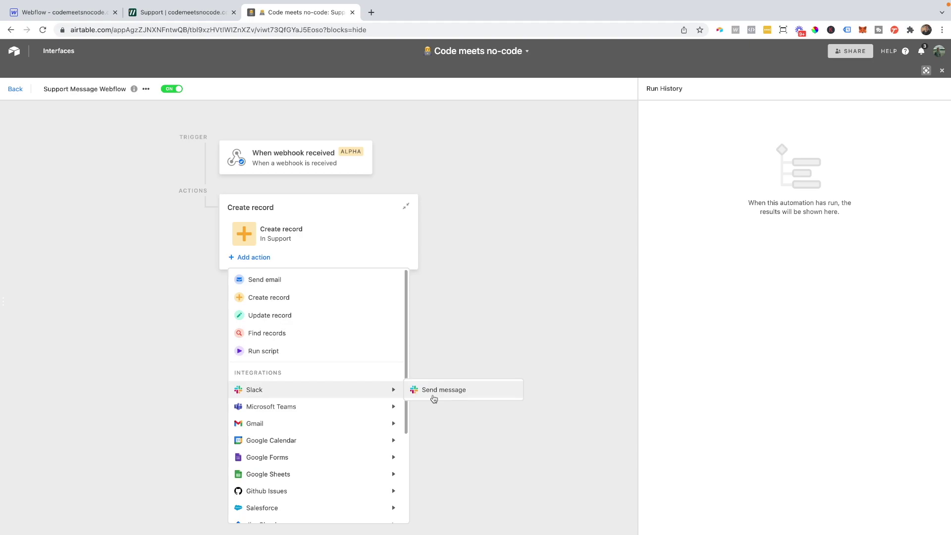
left_click(91, 208)
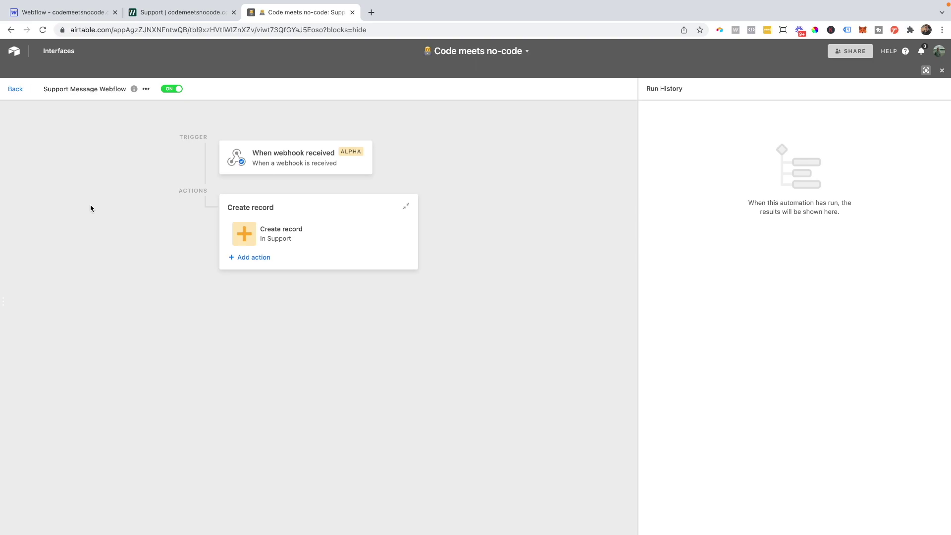
left_click(18, 92)
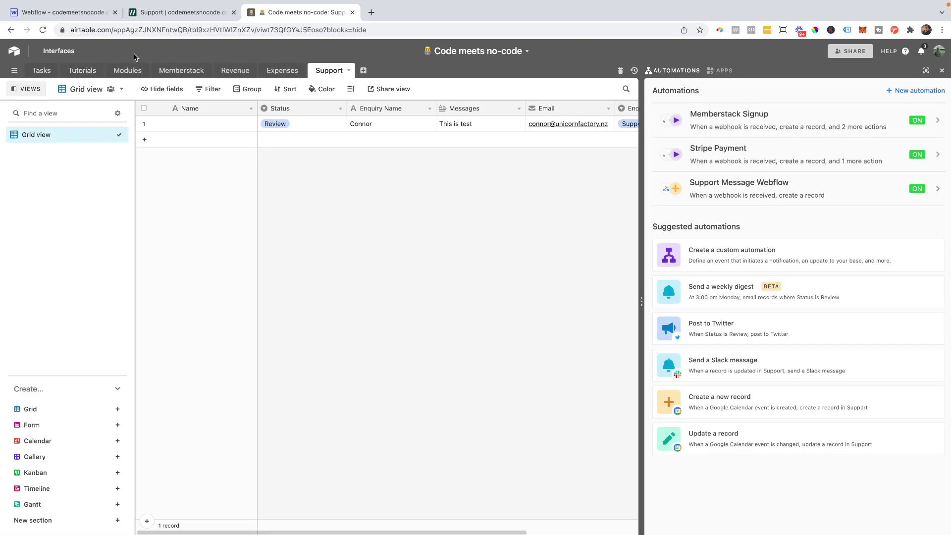
Step: Switch to the live Support page, reload the form, enter Test Again as the name and choose Bug Report for About
left_click(165, 14)
left_click(43, 30)
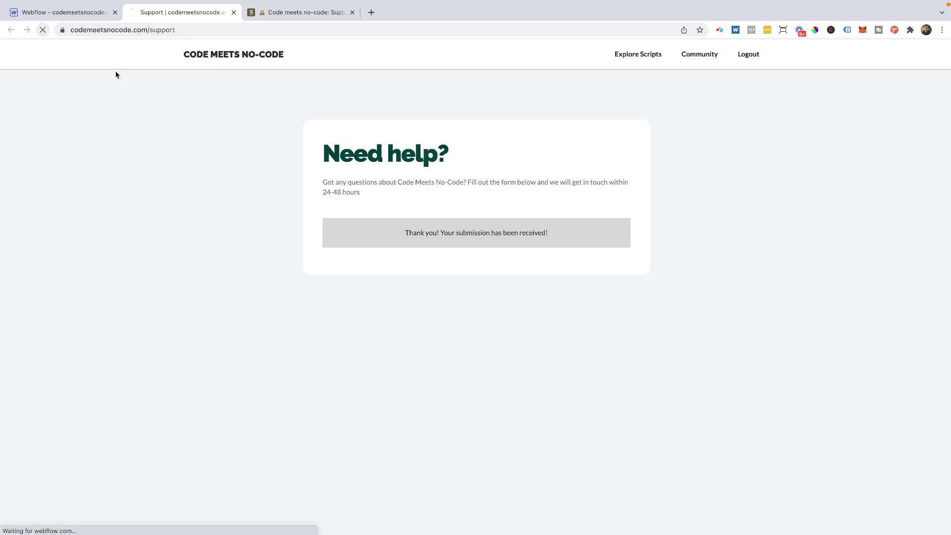
left_click(365, 249)
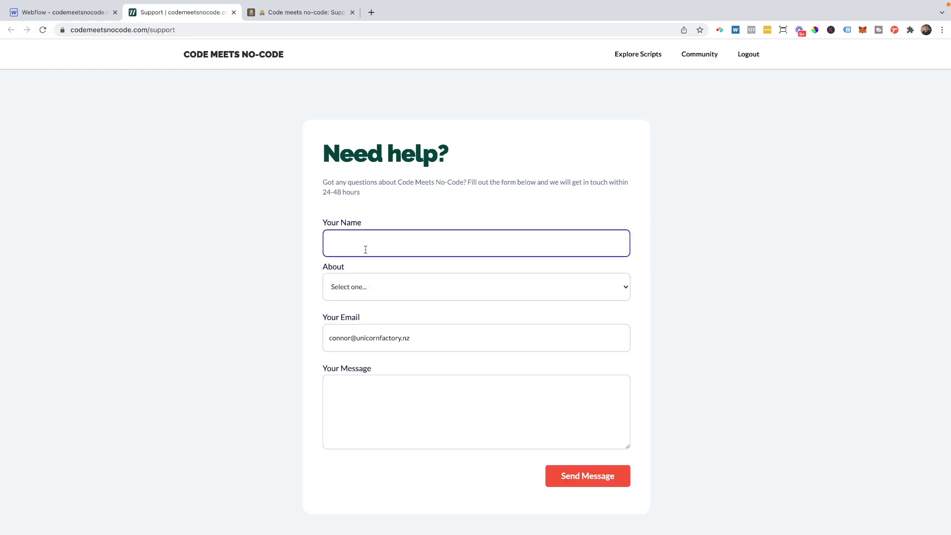
type("Test Agai")
left_click(352, 276)
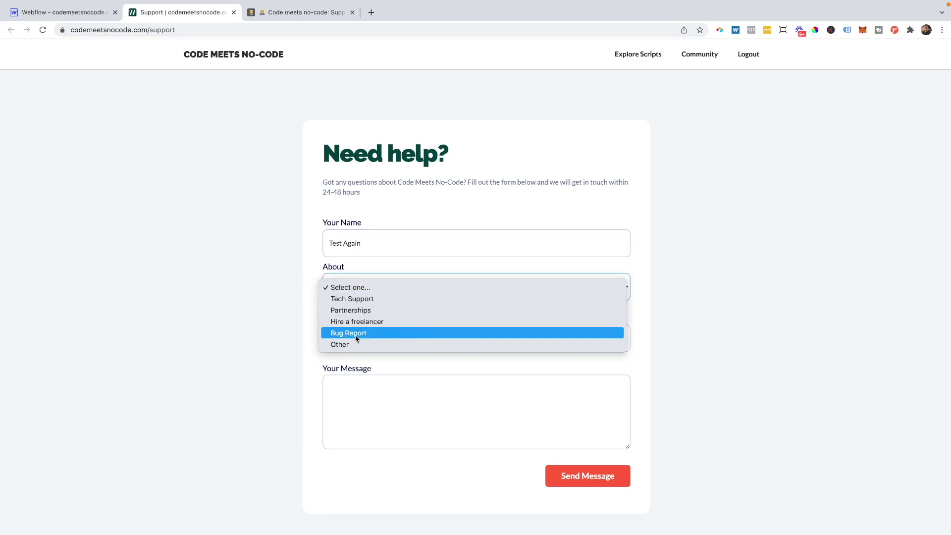
key("Escape")
Step: Enter the message "This is a longer text field" and, after a blank line, "How does this look in Airtable", and send the form
left_click(367, 404)
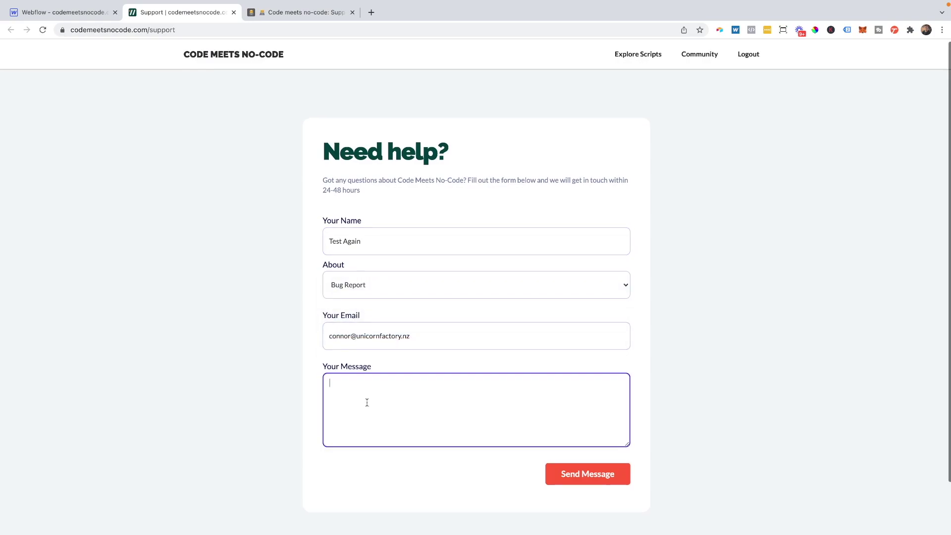
type("This is a longer text field")
key("Return")
type("How")
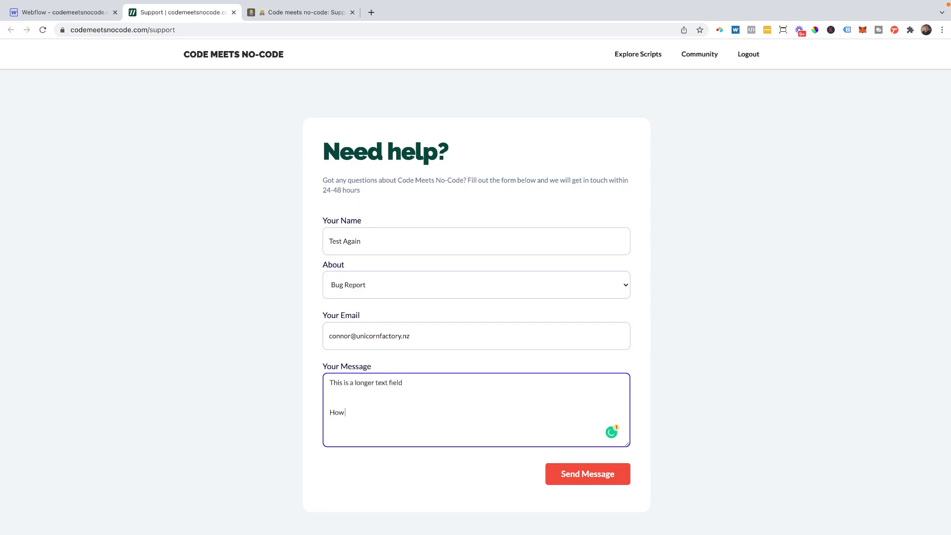
type(" does this look in Airtable")
left_click(562, 469)
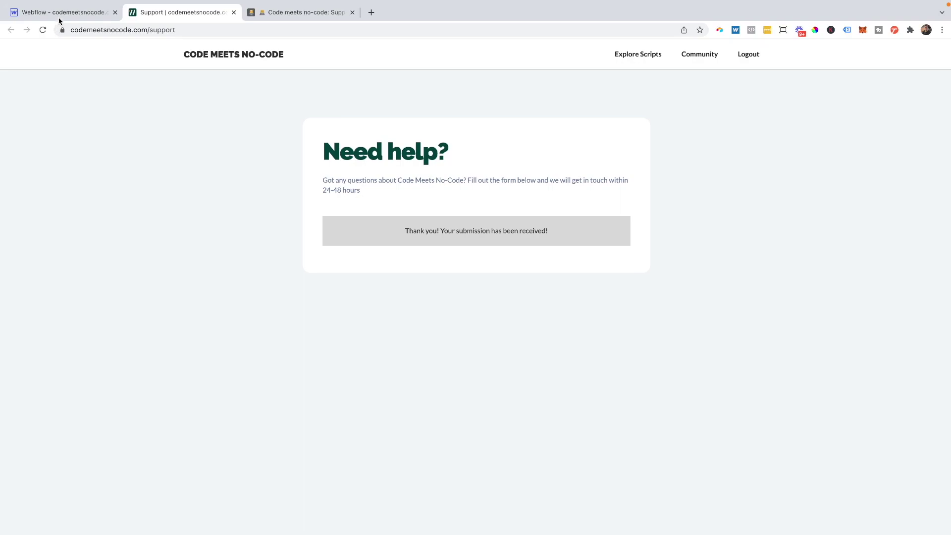
Step: Switch to Airtable and check the fields of the Test Again record in the Support table
left_click(278, 13)
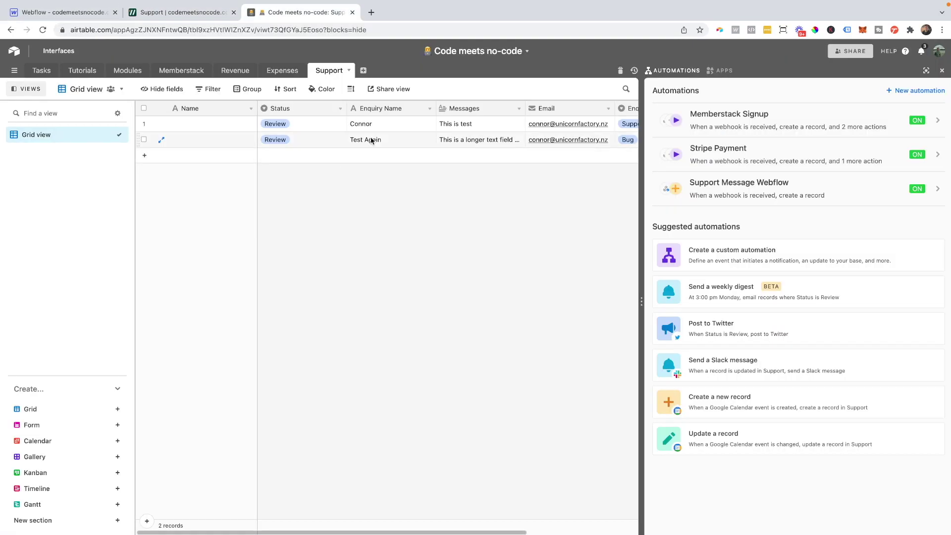
scroll(371, 139, "right", 5)
scroll(370, 139, "left", 5)
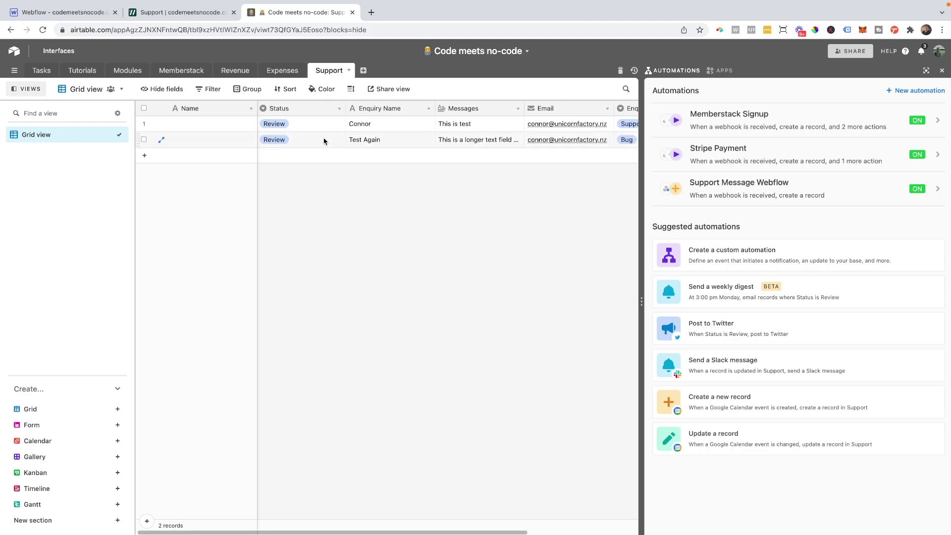
scroll(570, 147, "right", 1)
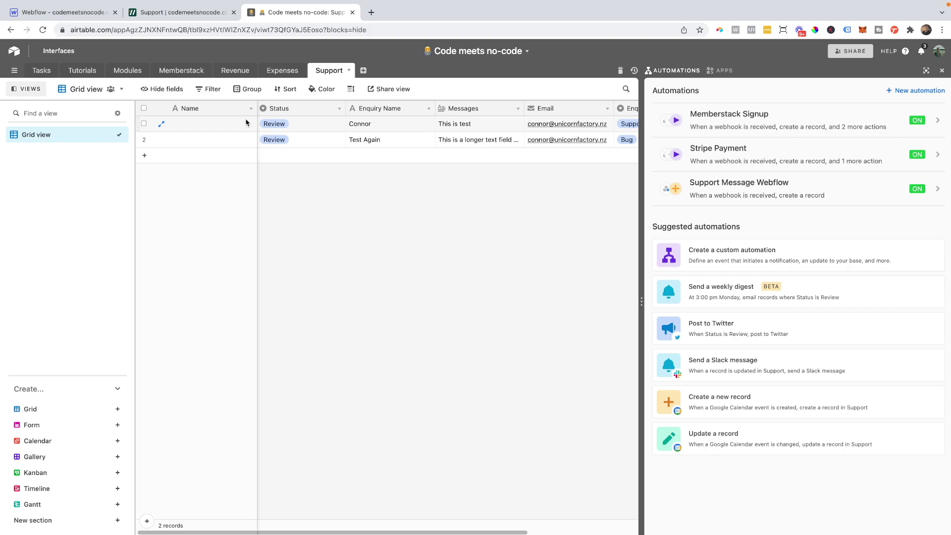